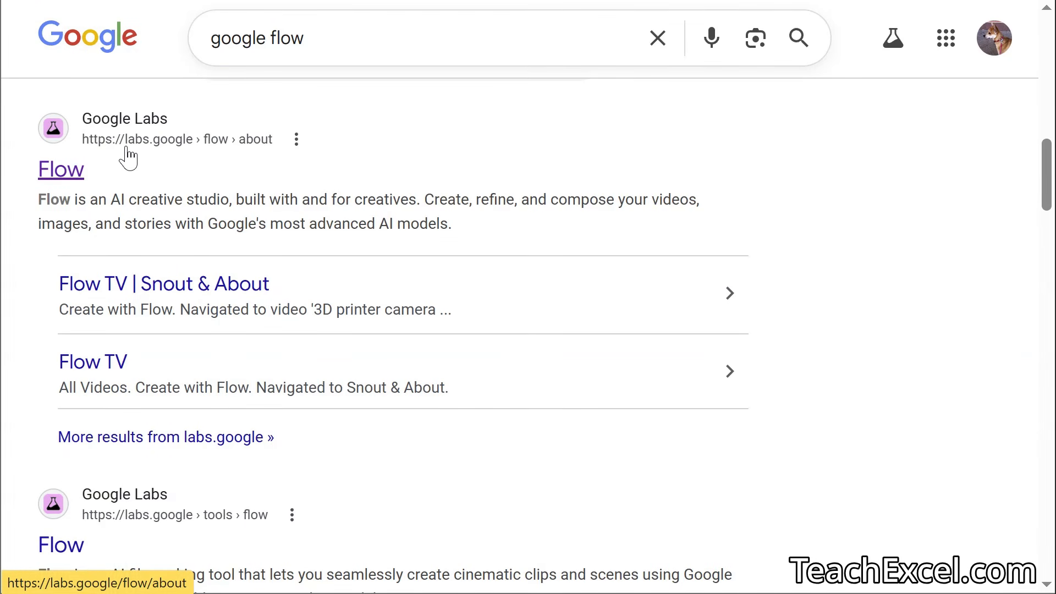
# - Open Google Flow from the search results and start a new empty project
pyautogui.click(182, 158)
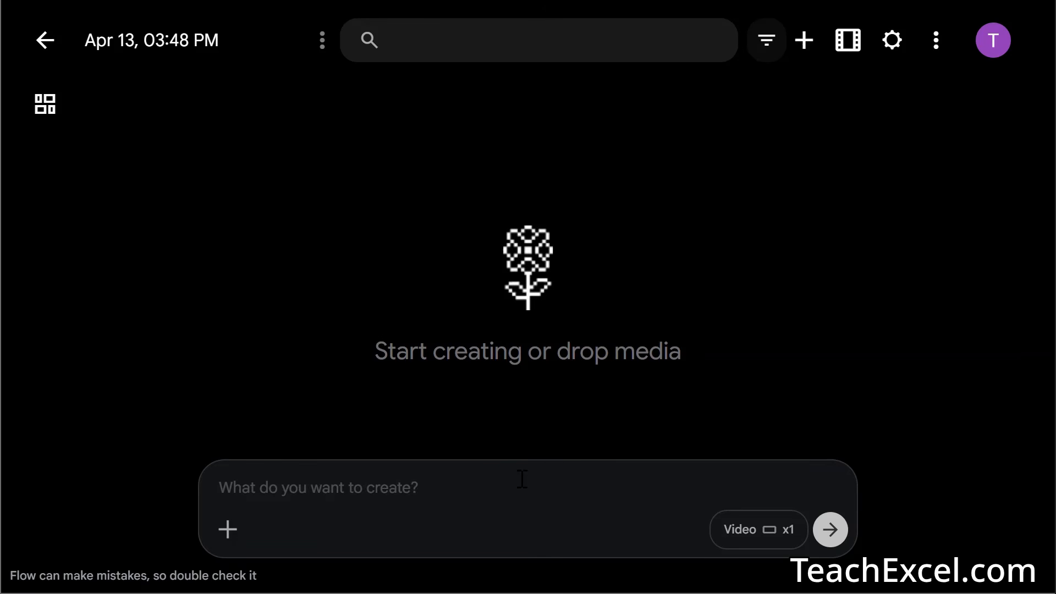
# - Switch generation to Image mode with the Nano Banana 2 model, 16:9, x1
pyautogui.click(741, 542)
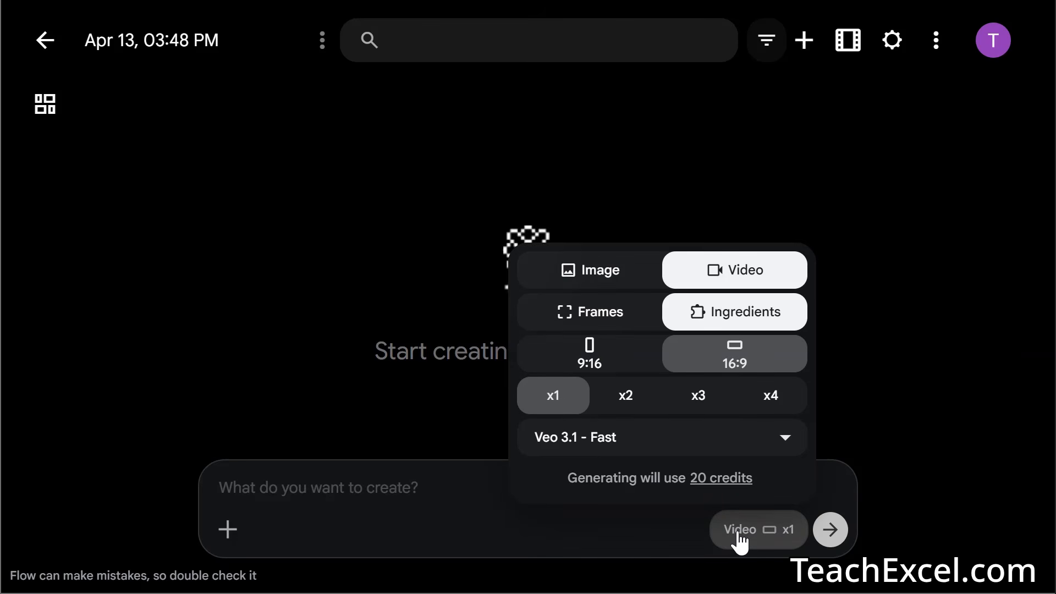
pyautogui.click(609, 273)
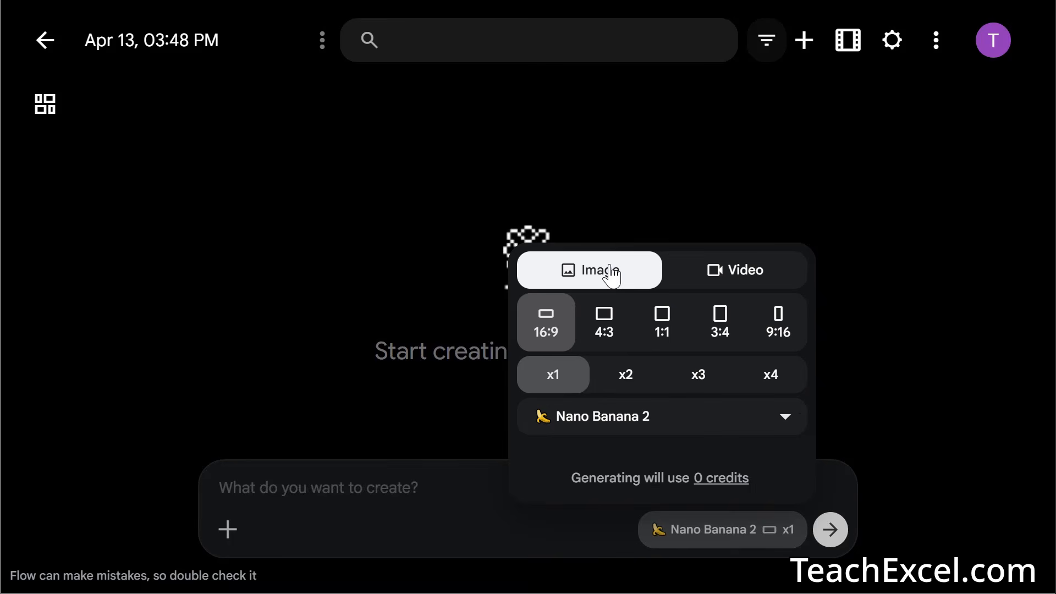
pyautogui.click(703, 280)
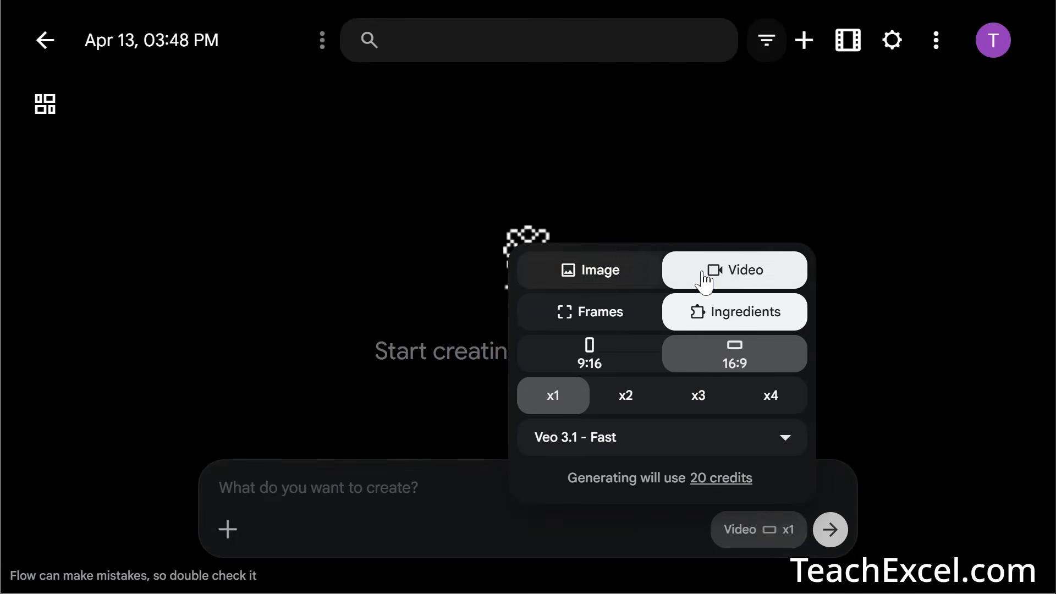
pyautogui.click(609, 281)
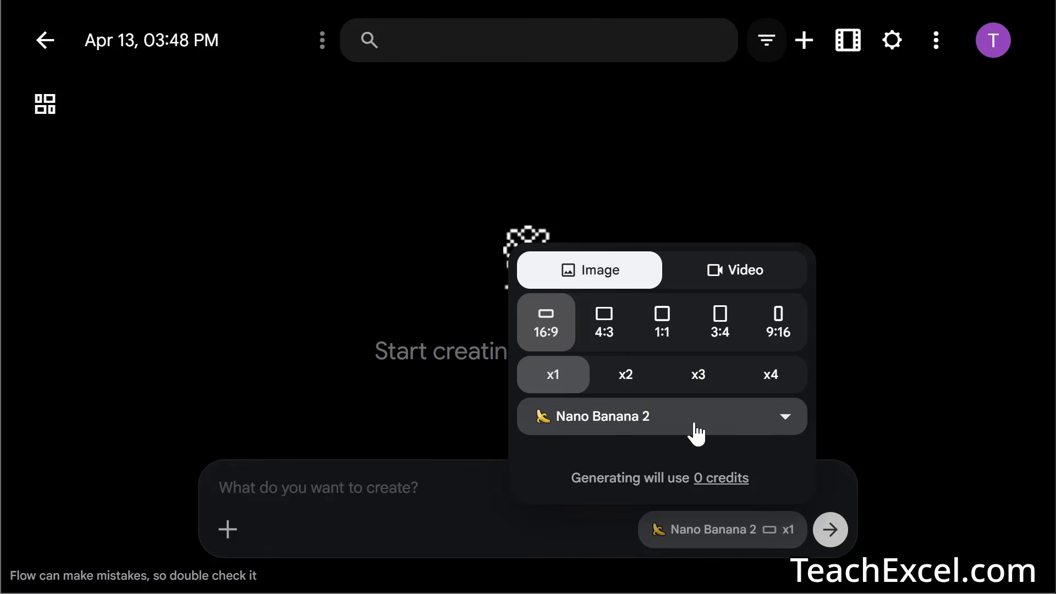
pyautogui.click(745, 424)
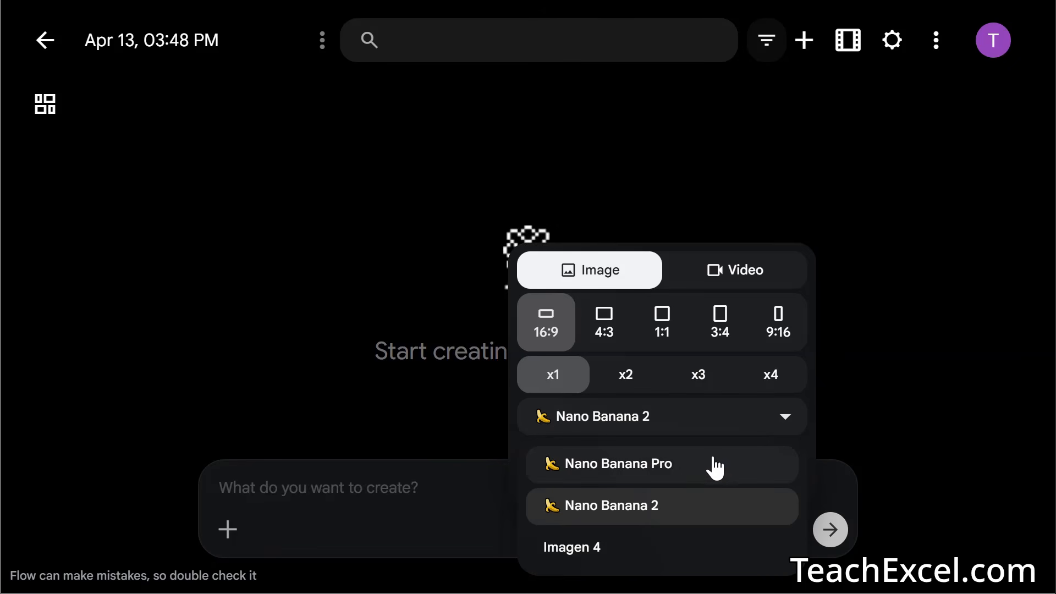
pyautogui.click(643, 545)
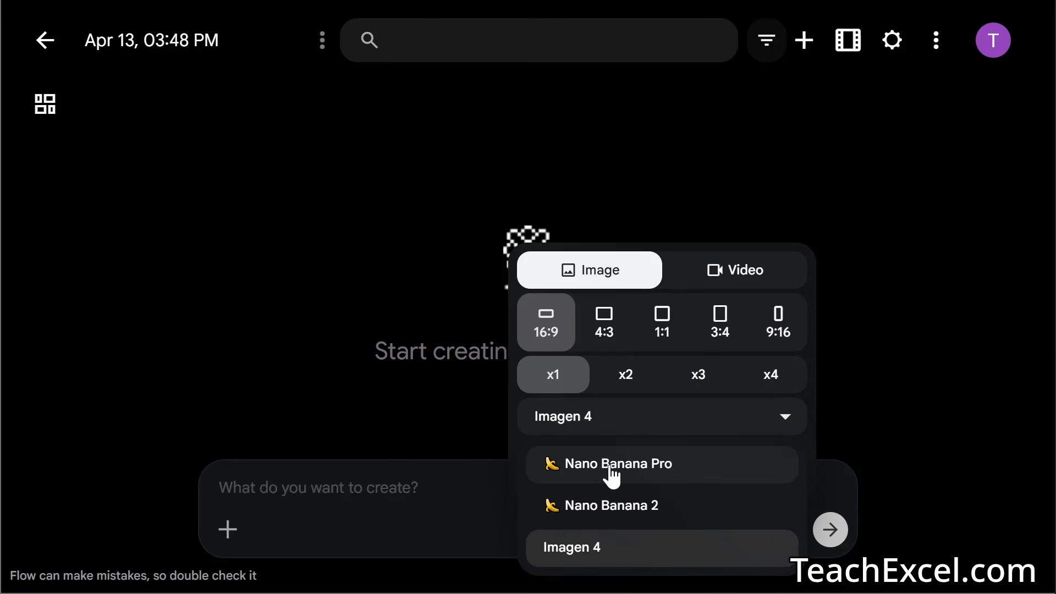
pyautogui.click(608, 507)
pyautogui.click(330, 488)
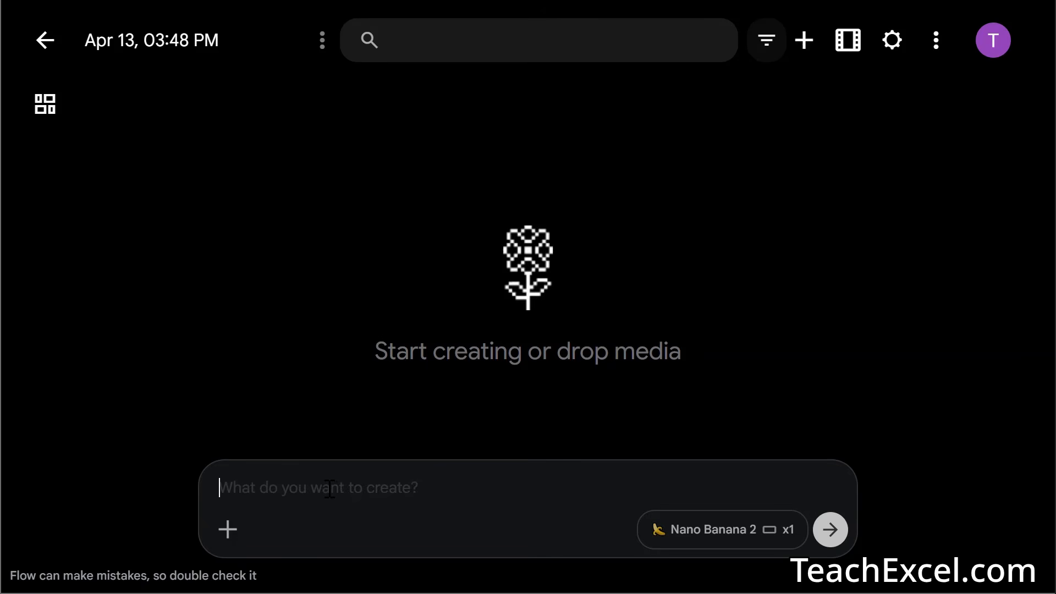
# - Generate an image from 'Create for me a mascot for an office productivity and Excel teaching website'
pyautogui.write('Creat')
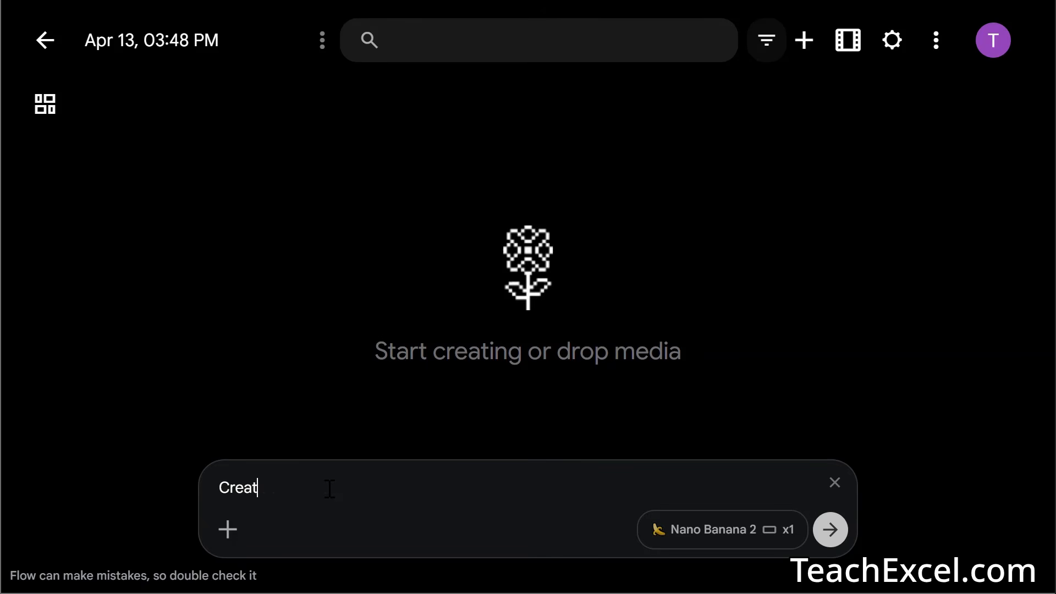
pyautogui.write('e for me a masc')
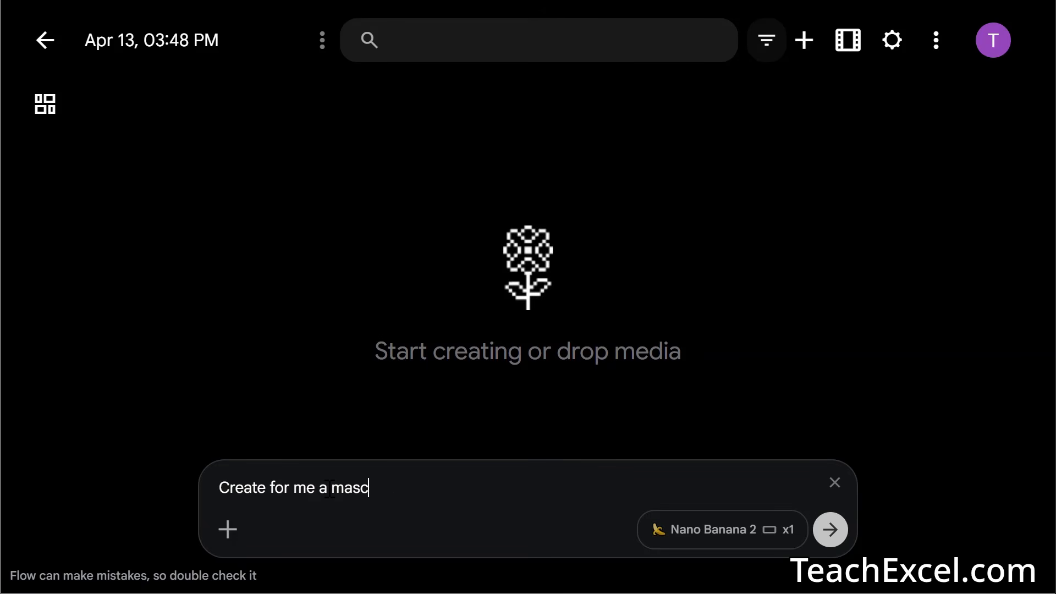
pyautogui.write('ot for an office prod')
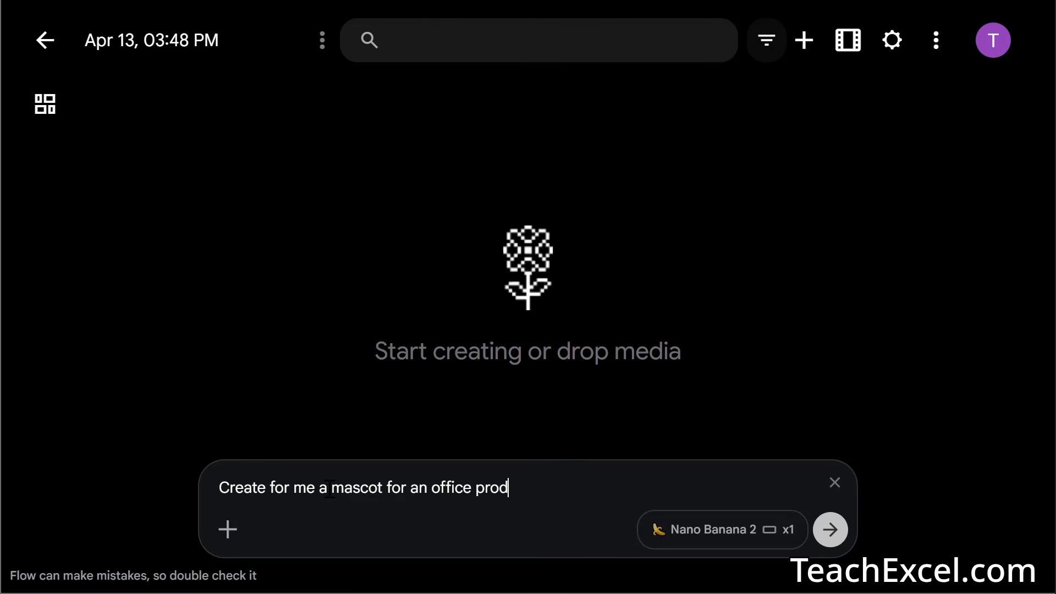
pyautogui.write('uctivity and Exce')
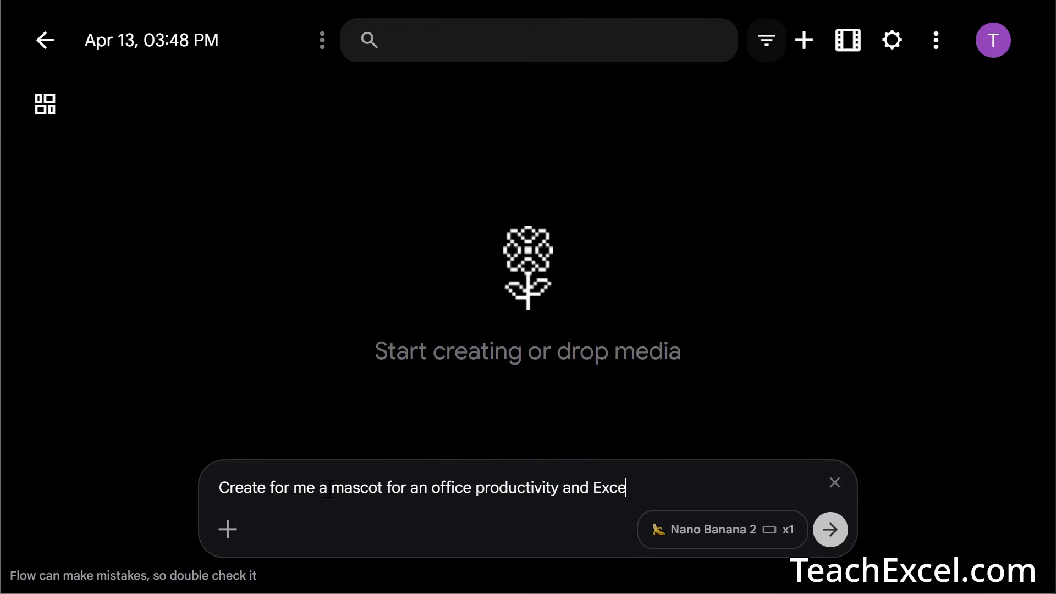
pyautogui.write('l teaching website')
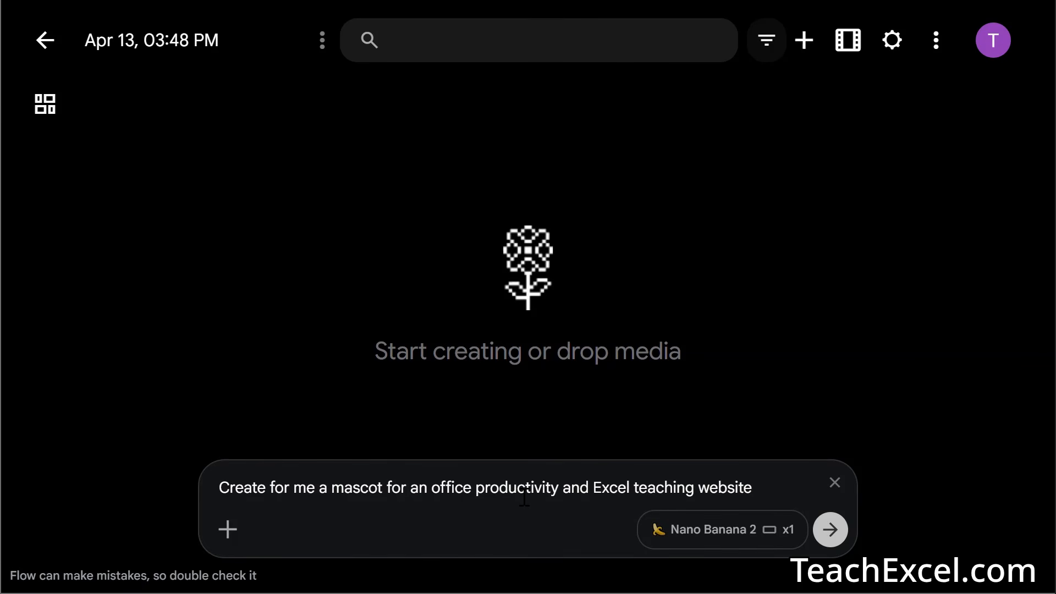
pyautogui.click(831, 529)
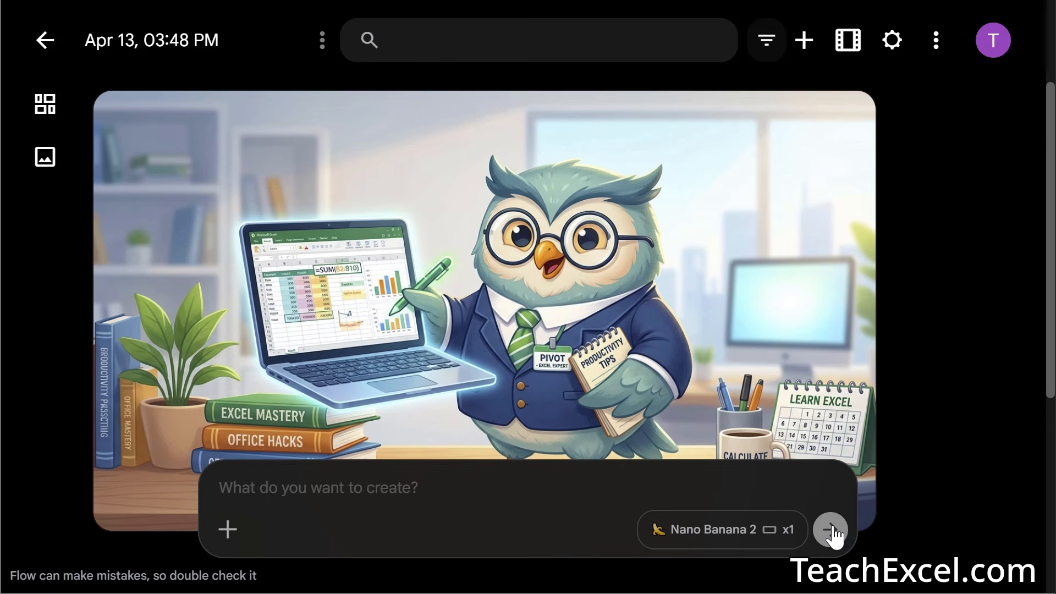
pyautogui.click(650, 297)
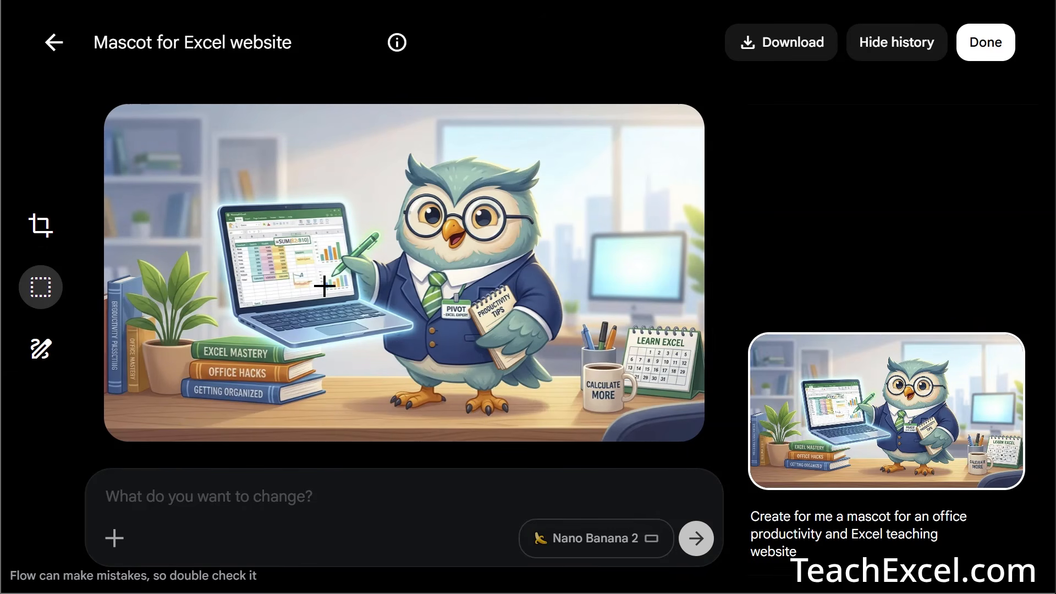
pyautogui.click(52, 47)
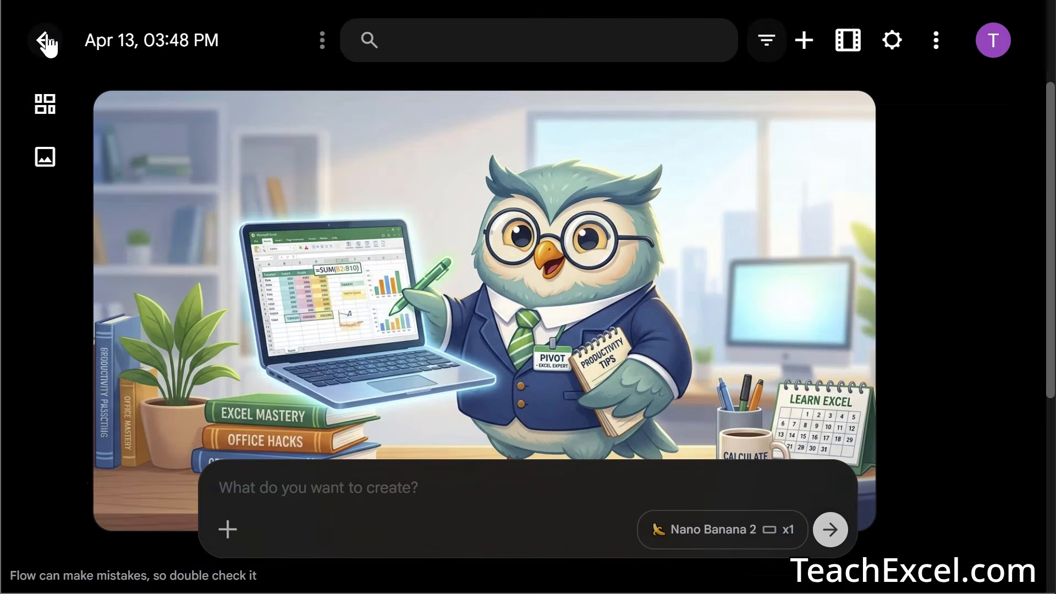
# - Set video generation to Veo 3.1 - Fast with one output per prompt, costing 20 credits
pyautogui.click(713, 534)
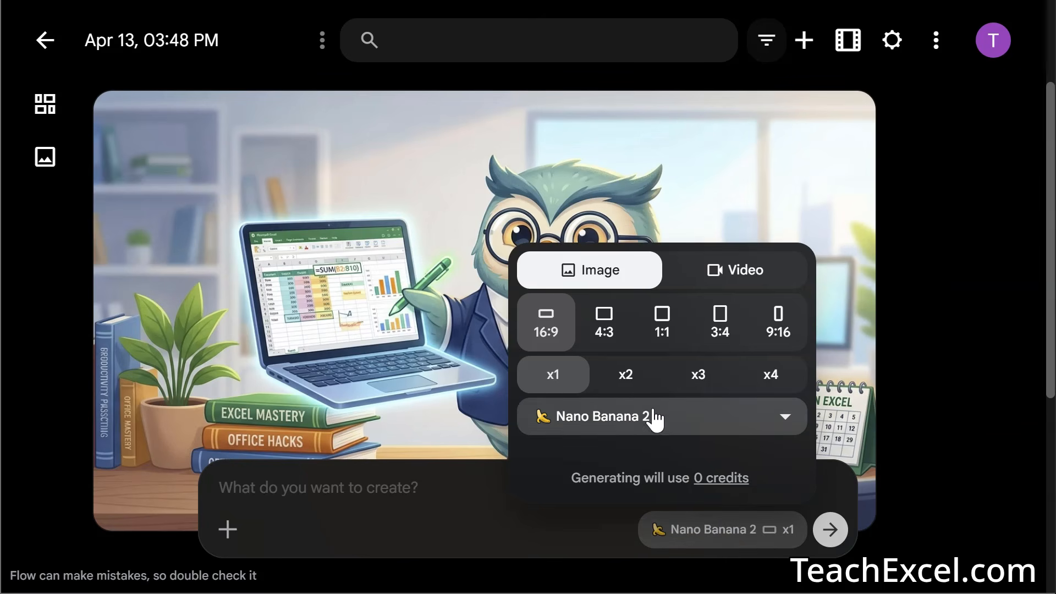
pyautogui.click(745, 272)
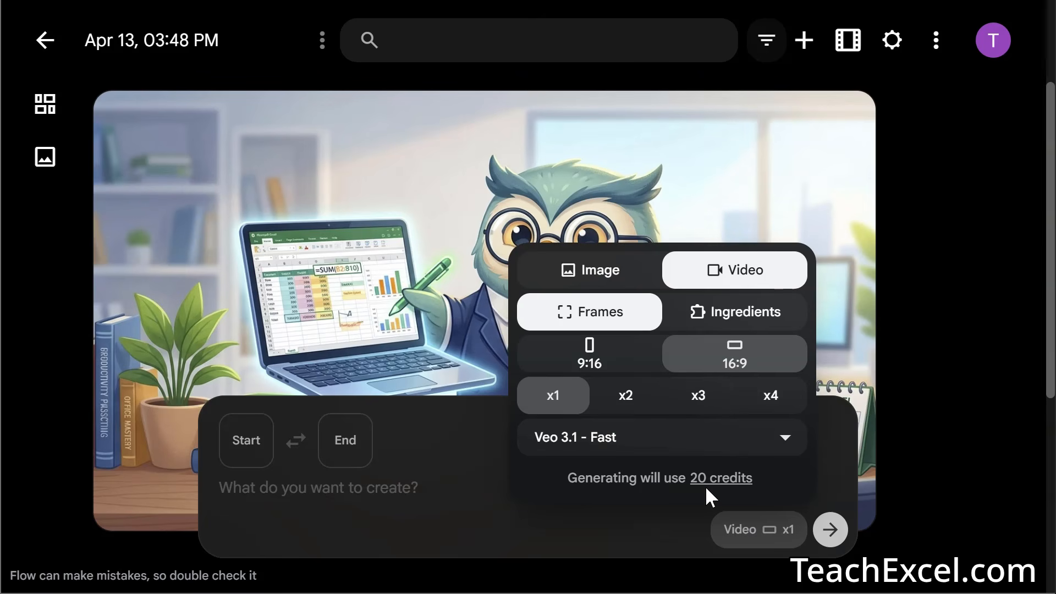
pyautogui.click(627, 397)
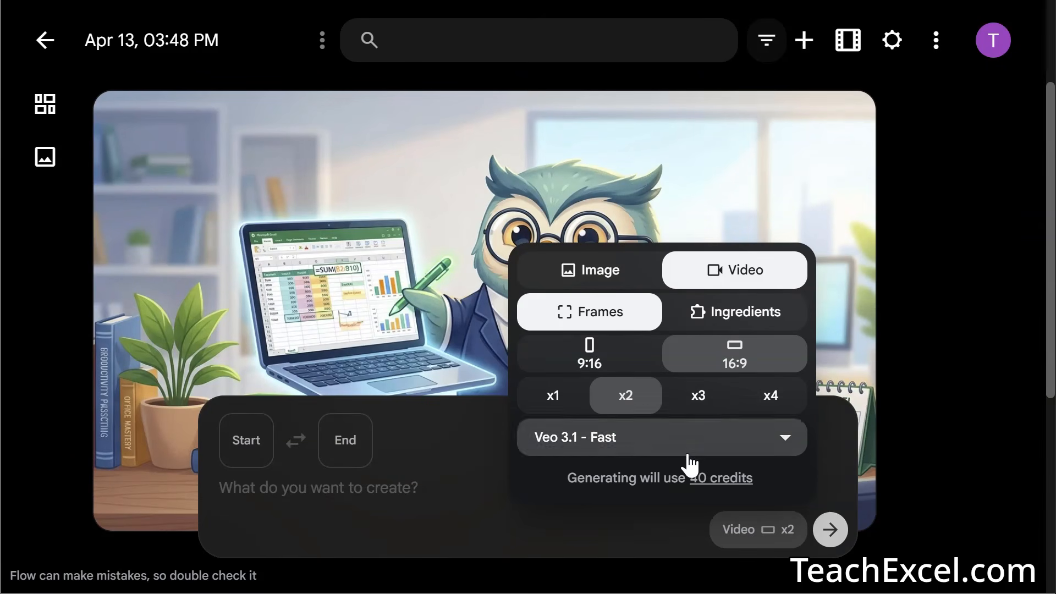
pyautogui.click(708, 404)
pyautogui.click(768, 397)
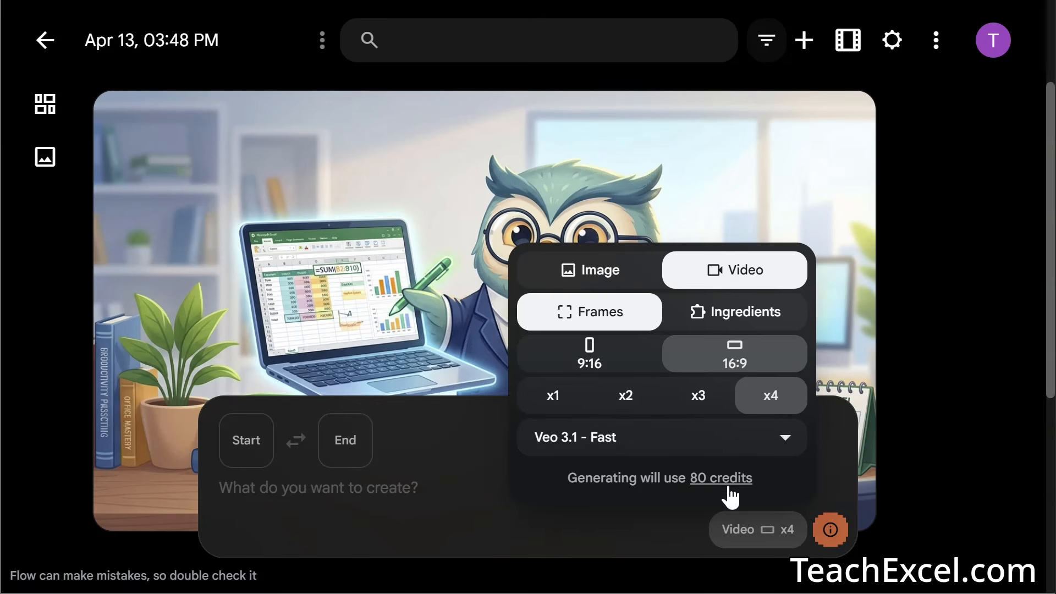
pyautogui.click(667, 443)
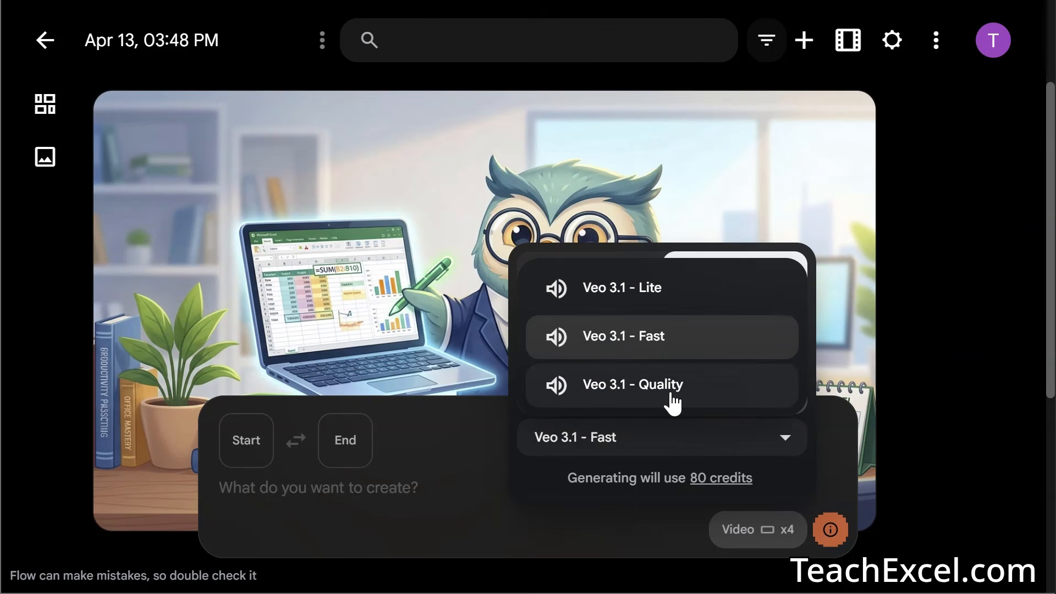
pyautogui.click(653, 290)
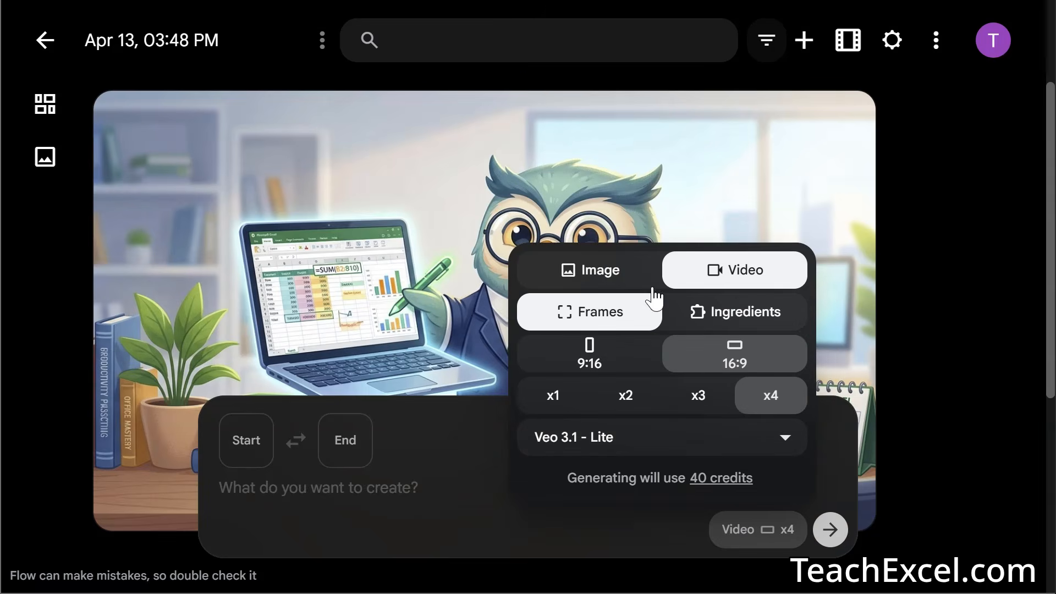
pyautogui.click(771, 443)
pyautogui.click(639, 387)
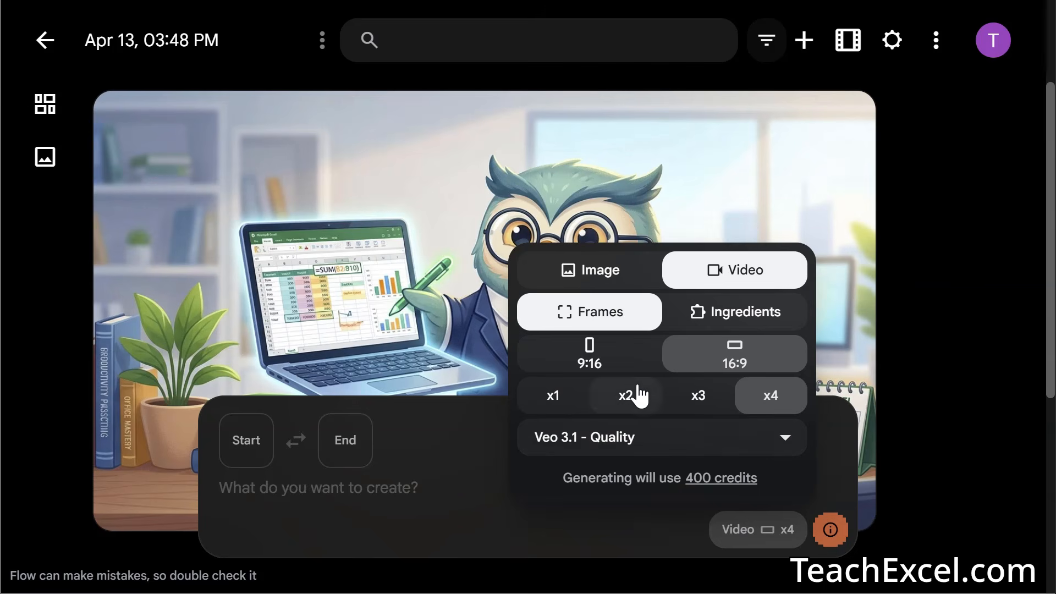
pyautogui.click(787, 440)
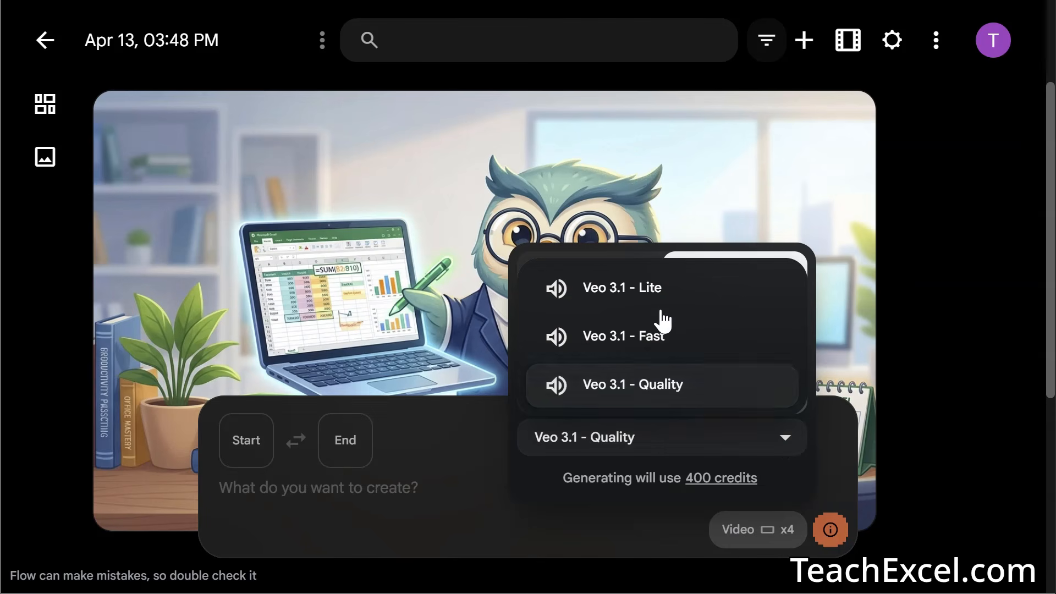
pyautogui.click(629, 338)
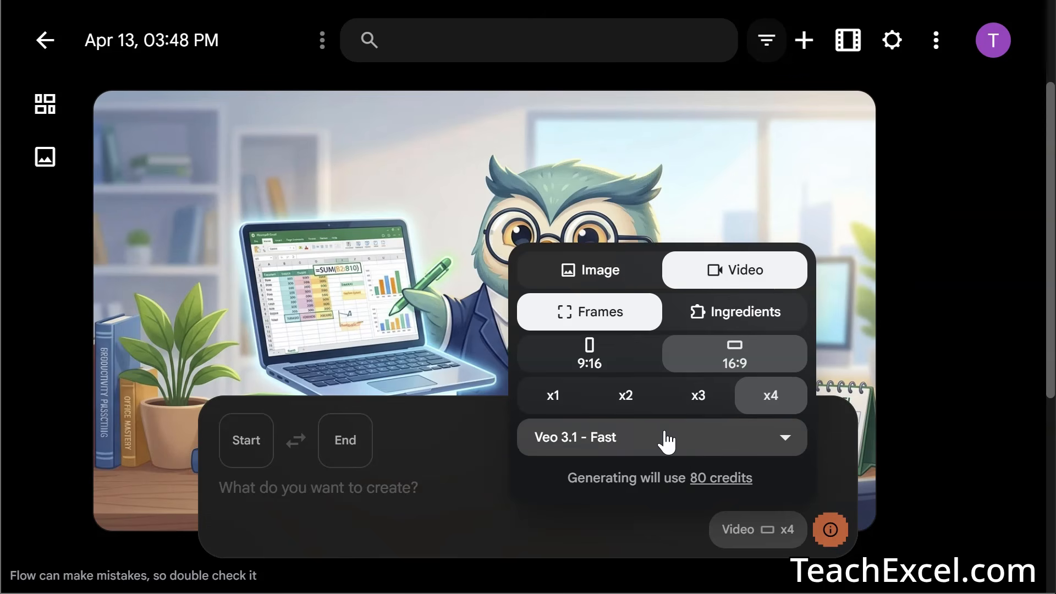
pyautogui.click(553, 400)
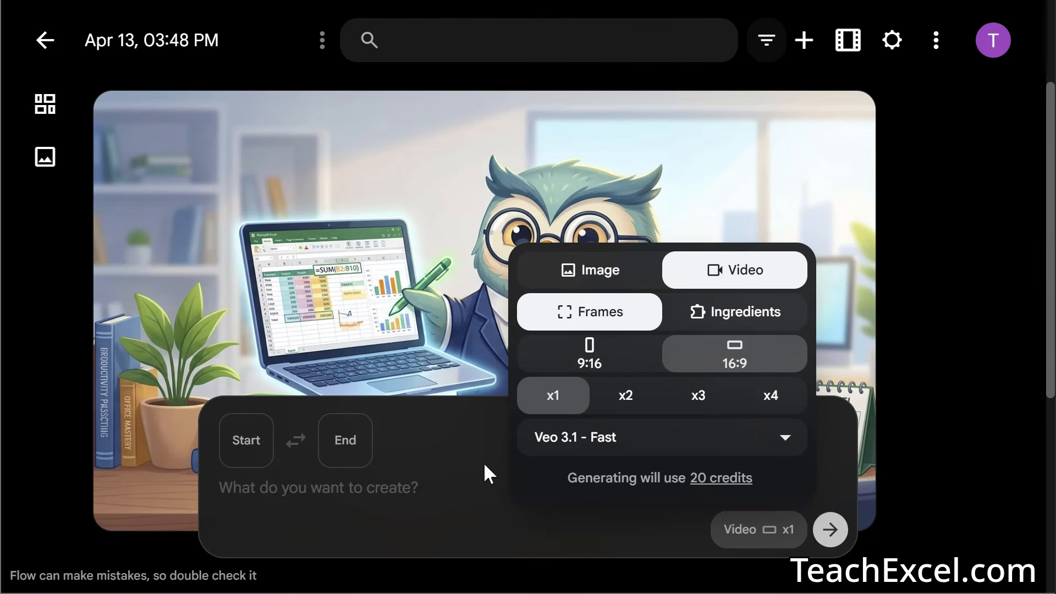
# - Use the owl mascot image as the start frame and enter the prompt 'animate this'
pyautogui.click(281, 492)
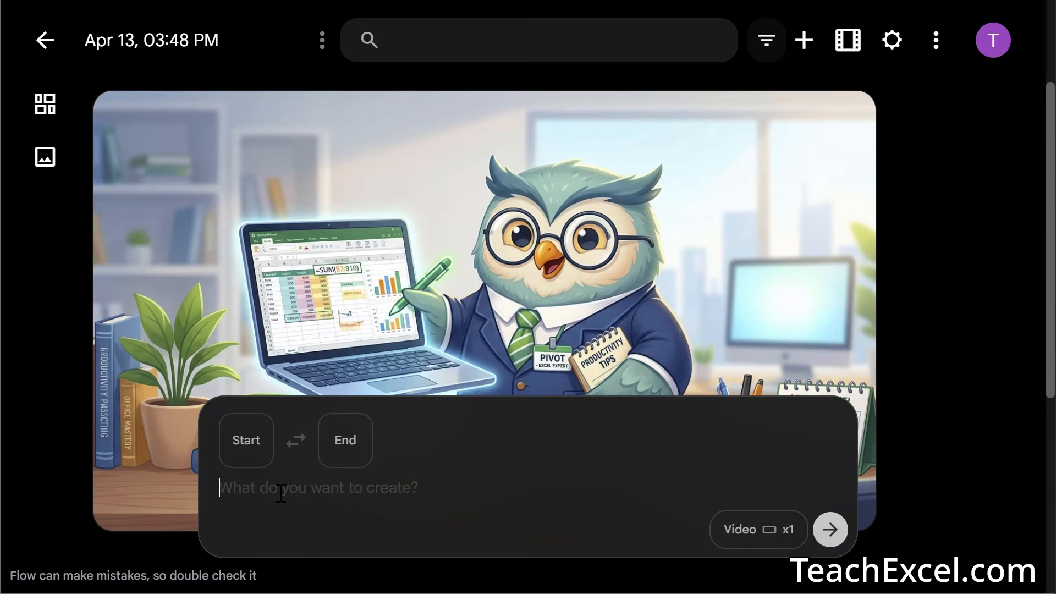
pyautogui.click(250, 448)
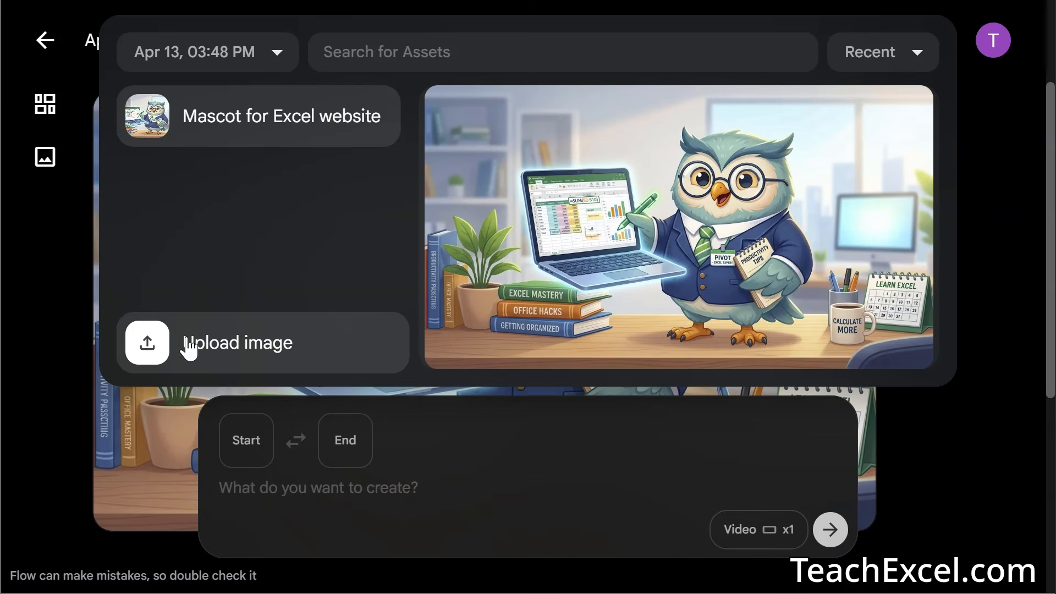
pyautogui.click(270, 124)
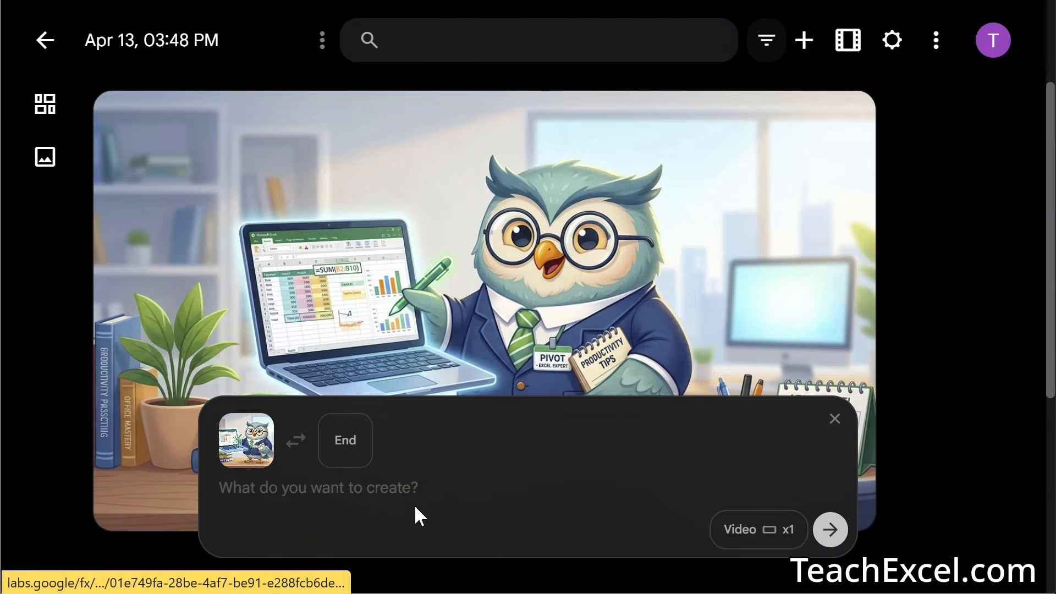
pyautogui.click(425, 489)
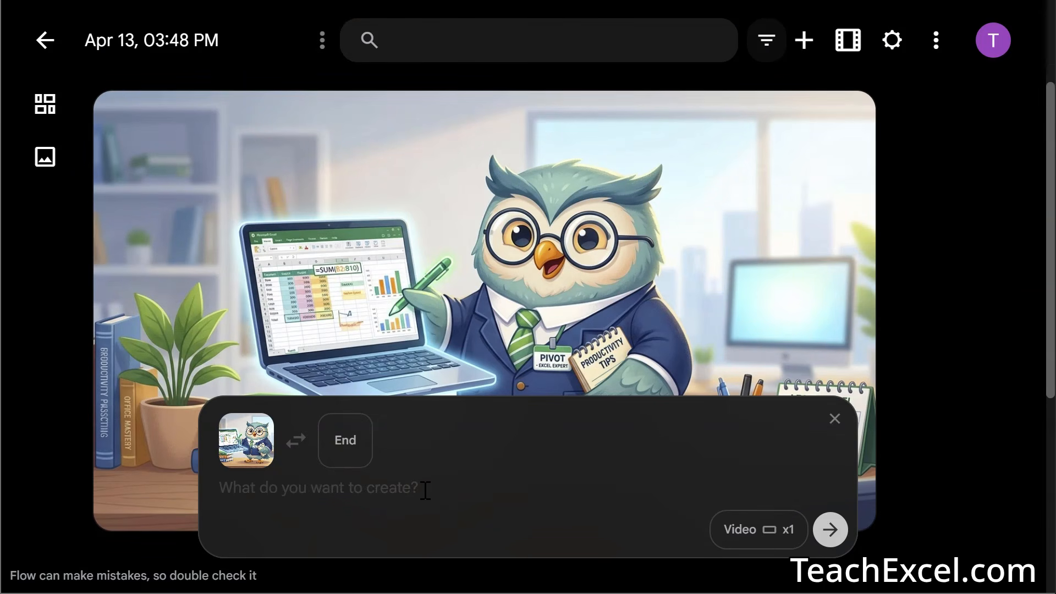
pyautogui.write('animate th')
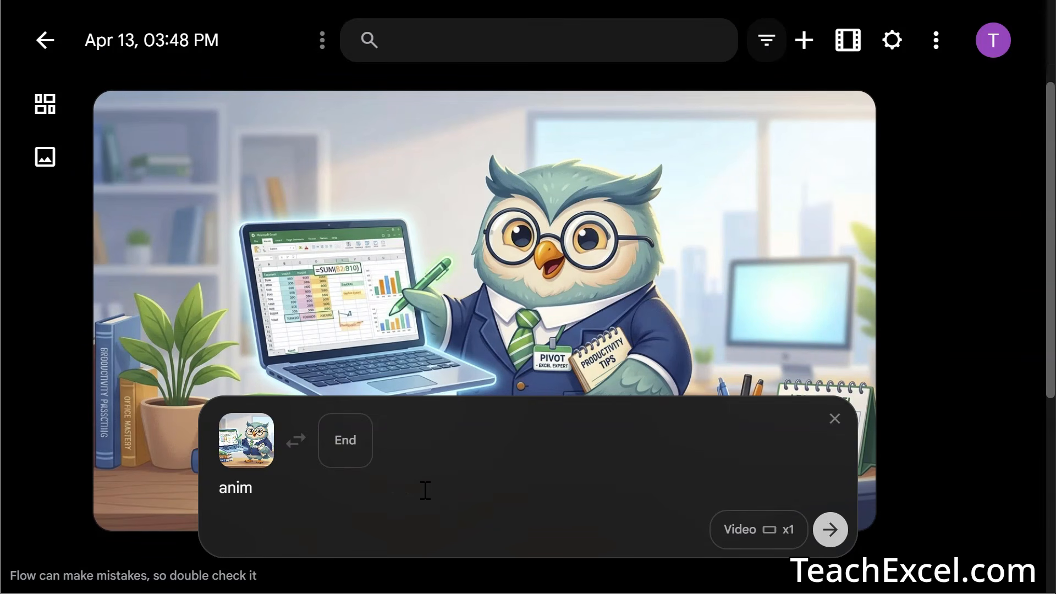
pyautogui.write('is')
# - Generate the 'animate this' video and open the finished owl clip
pyautogui.click(830, 530)
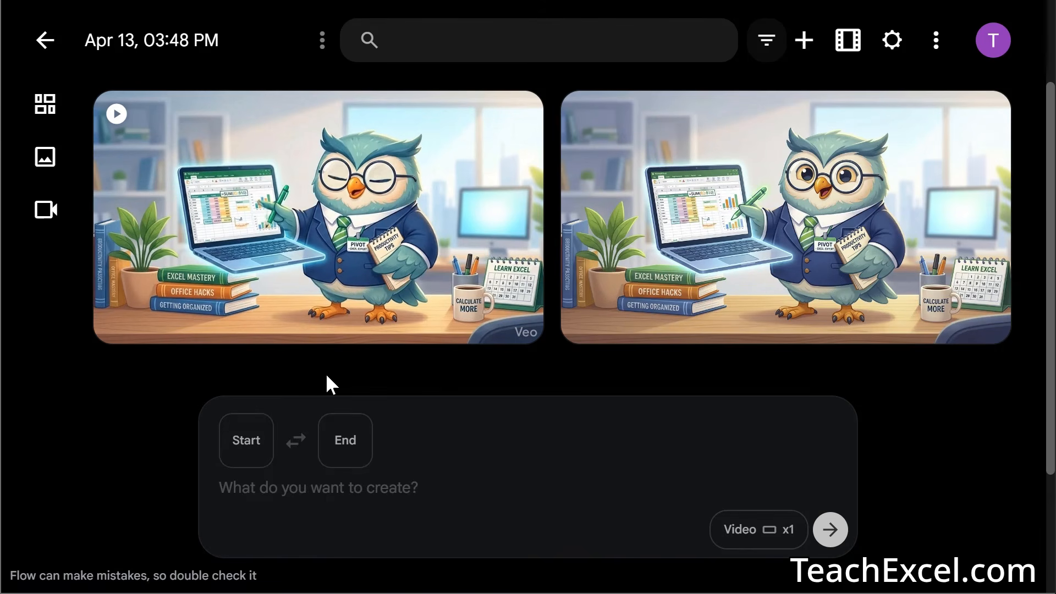
pyautogui.click(304, 217)
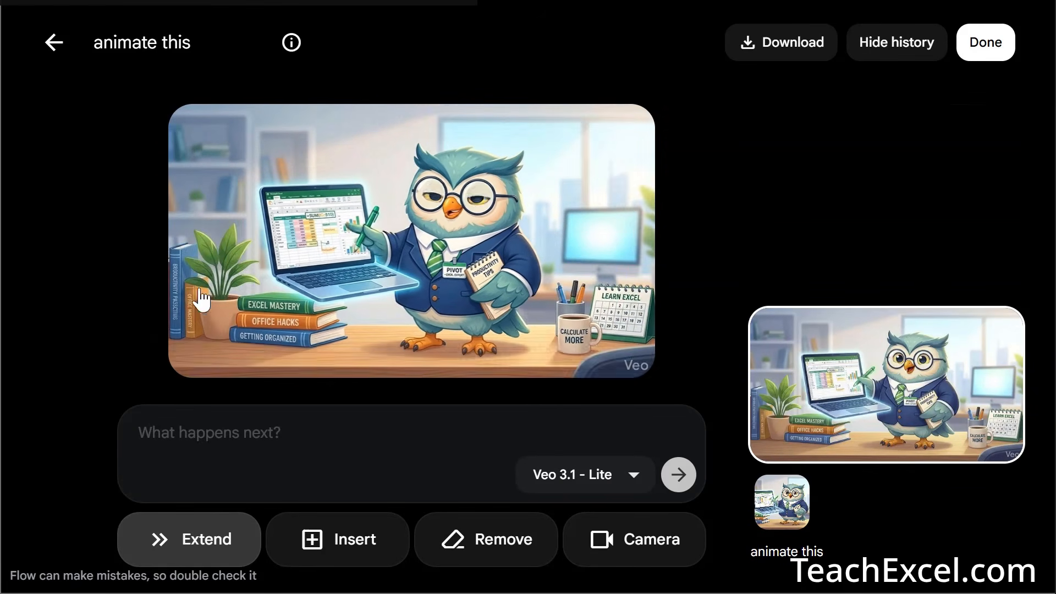
pyautogui.moveTo(222, 354)
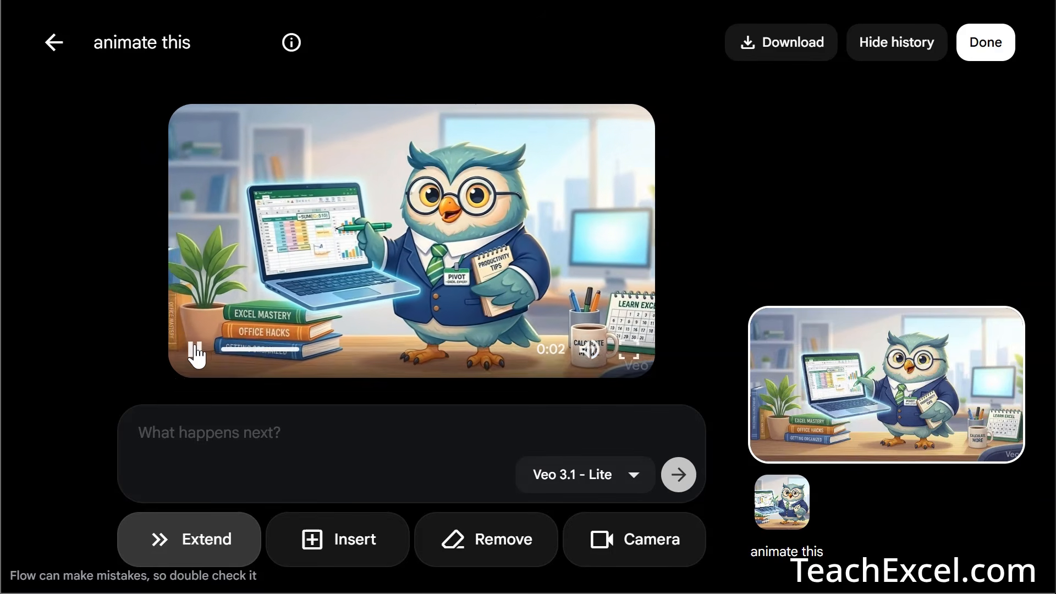
pyautogui.click(193, 348)
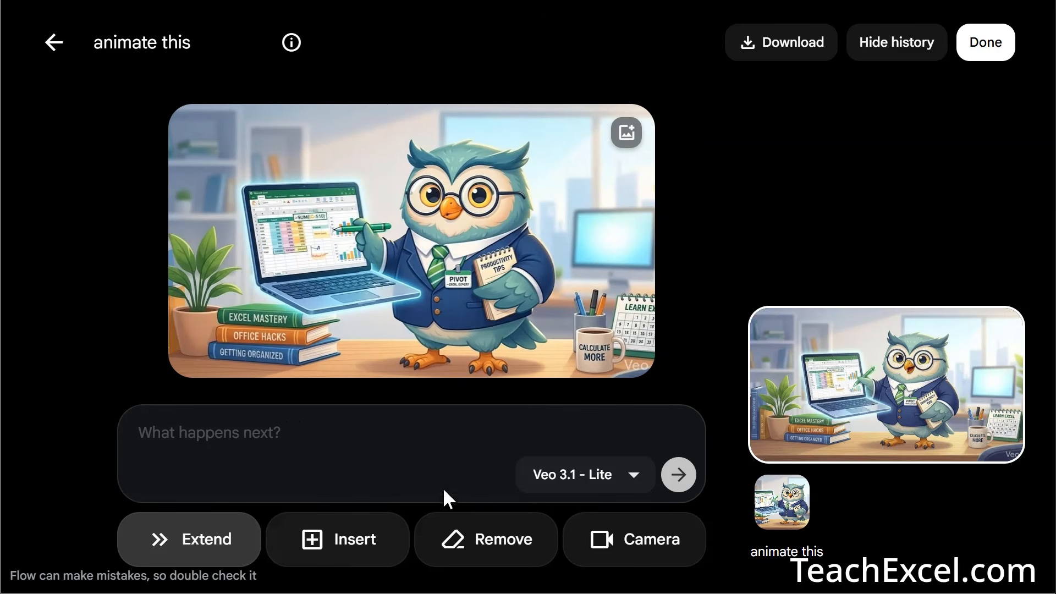
# - Explore the owl clip's camera motion and position presets, Remove and Insert edits, and download options
pyautogui.click(655, 561)
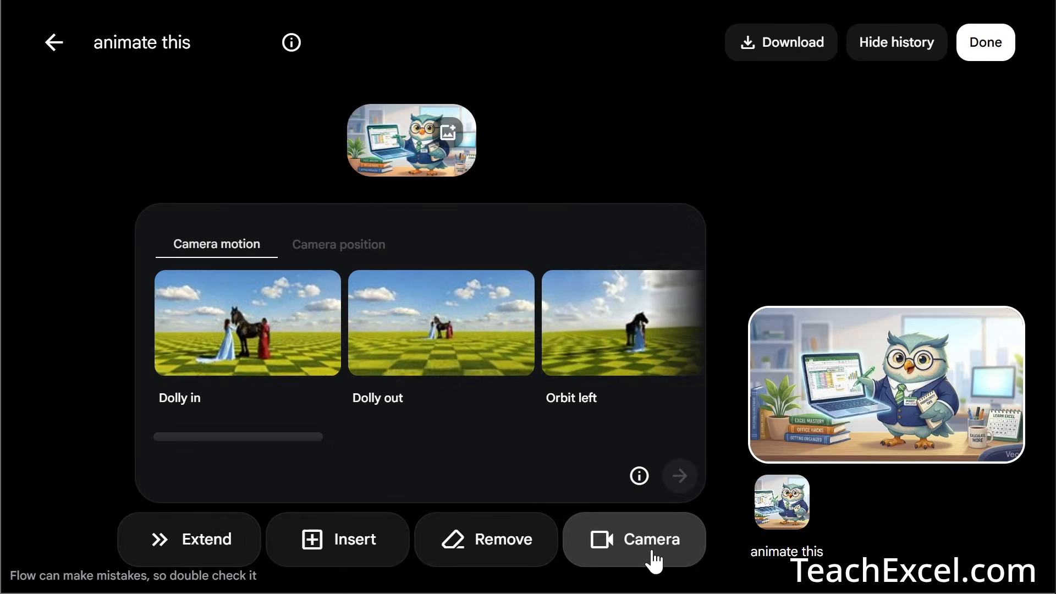
pyautogui.click(340, 249)
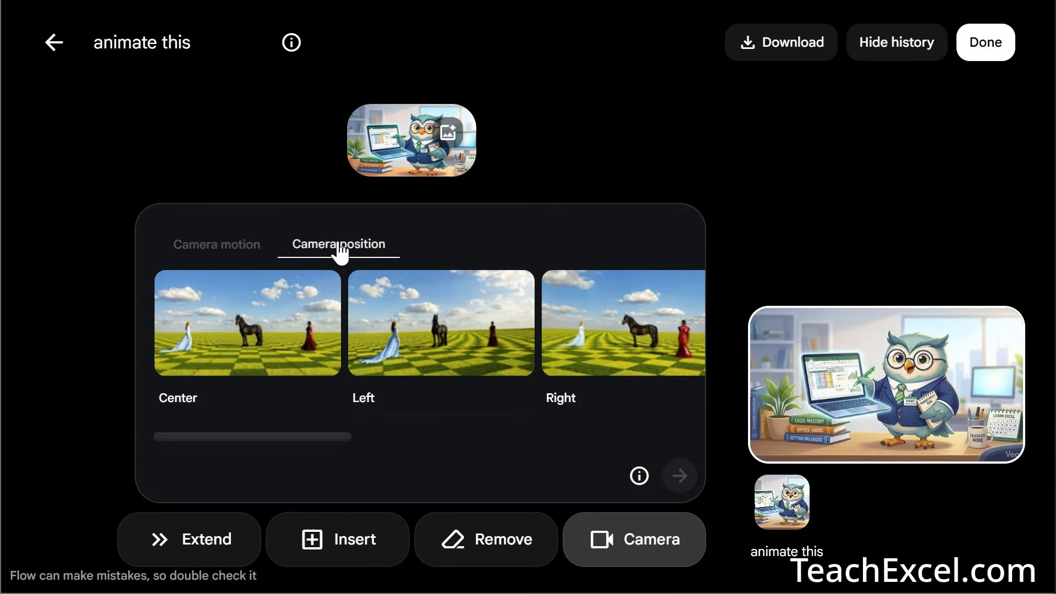
pyautogui.click(203, 251)
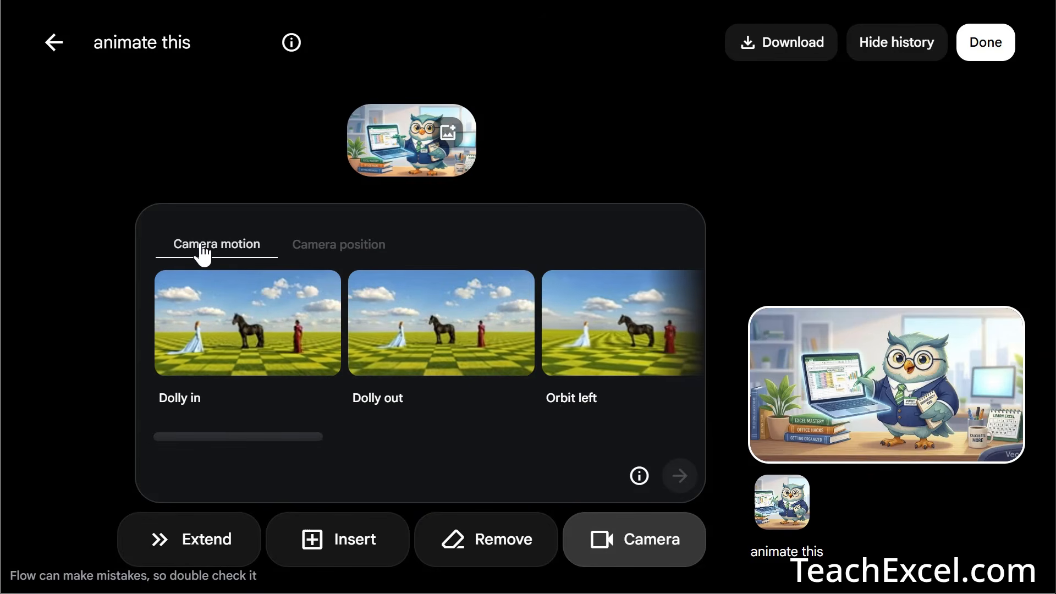
pyautogui.click(468, 552)
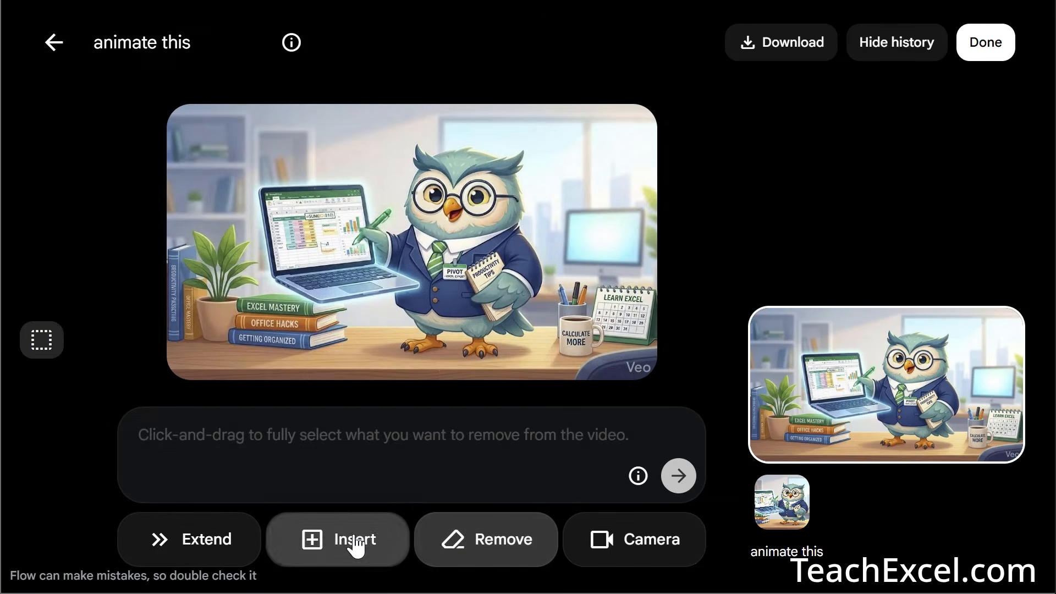
pyautogui.click(353, 544)
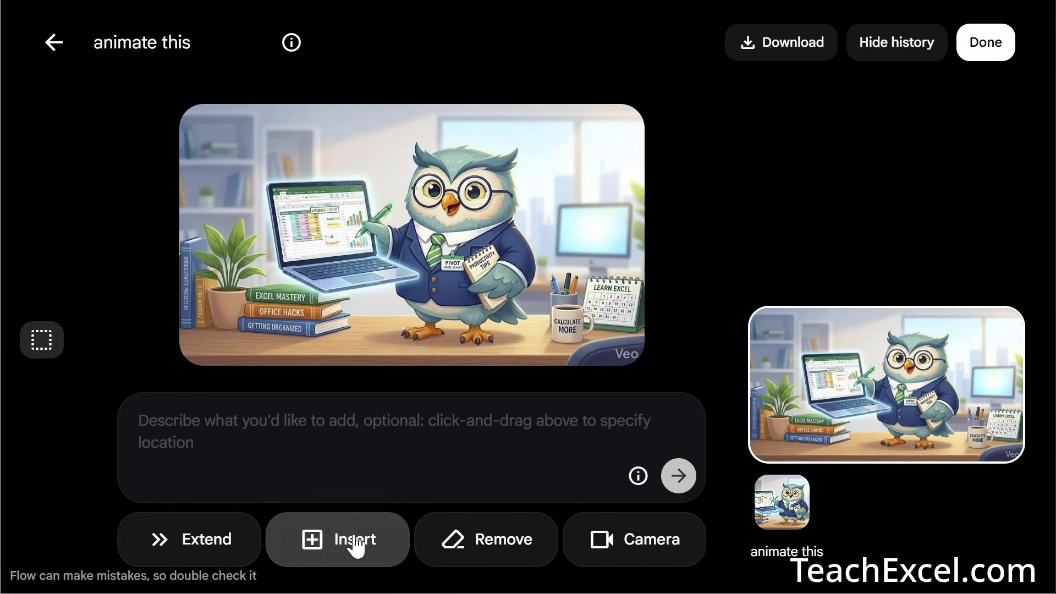
pyautogui.click(767, 48)
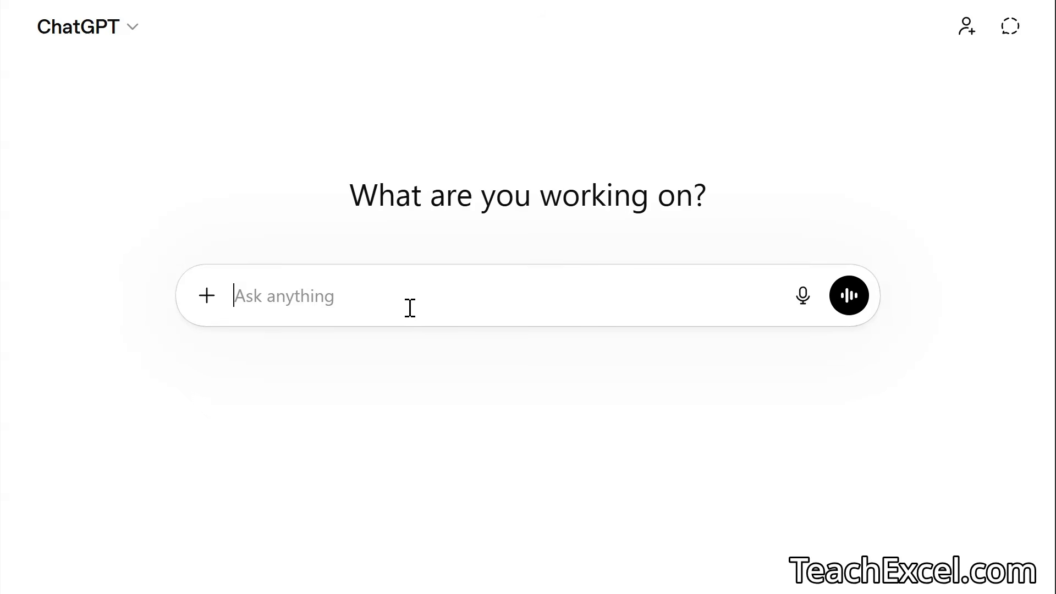
# - Ask ChatGPT for an image of a green-robed wizard casting glowing SUM, XLOOKUP and FILTER formulas
pyautogui.write('Create this image: A small, charming wizard character wearing green robes, casting glowing Excel formulas like SUM, XLOOKUP, and FILTER into the air, magical particles, clean vector illustration, high contrast, playful and modern.')
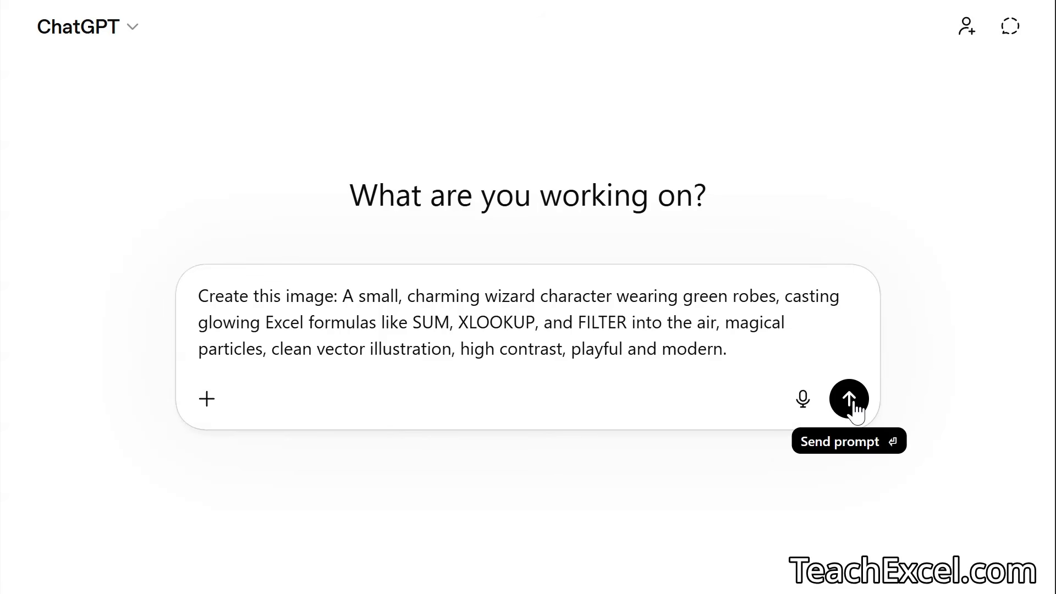
pyautogui.click(855, 403)
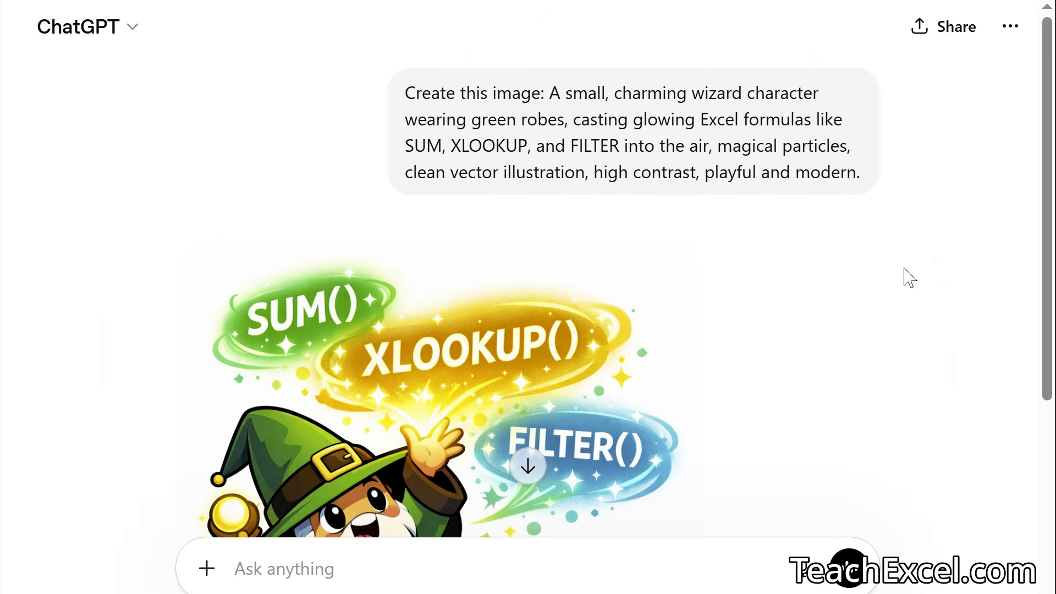
# - Scroll to the generated wizard image and open it in ChatGPT's image editor
pyautogui.scroll(-5, 909, 278)
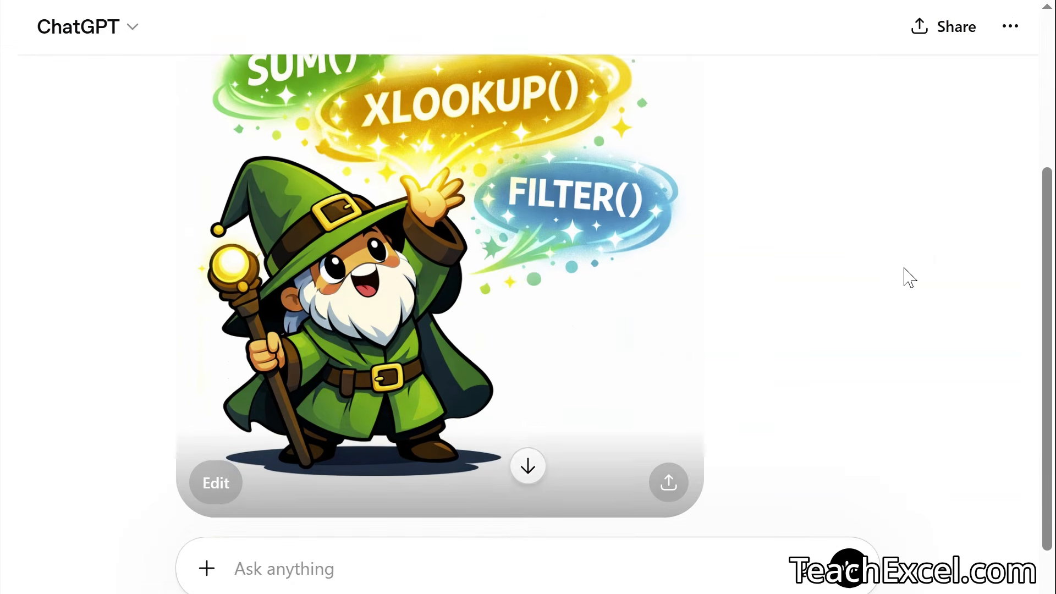
pyautogui.scroll(1, 910, 278)
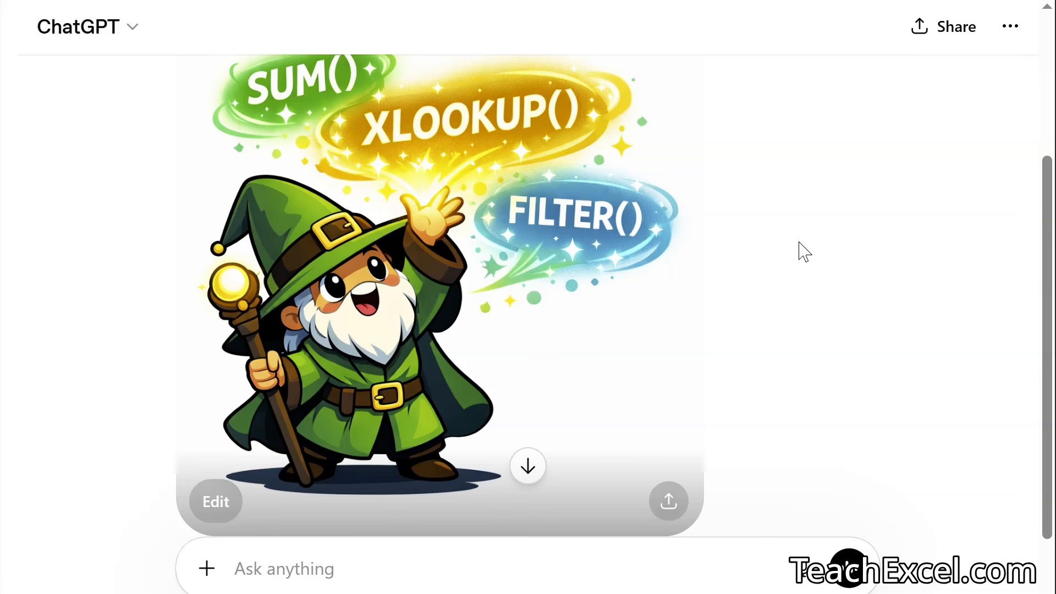
pyautogui.click(413, 269)
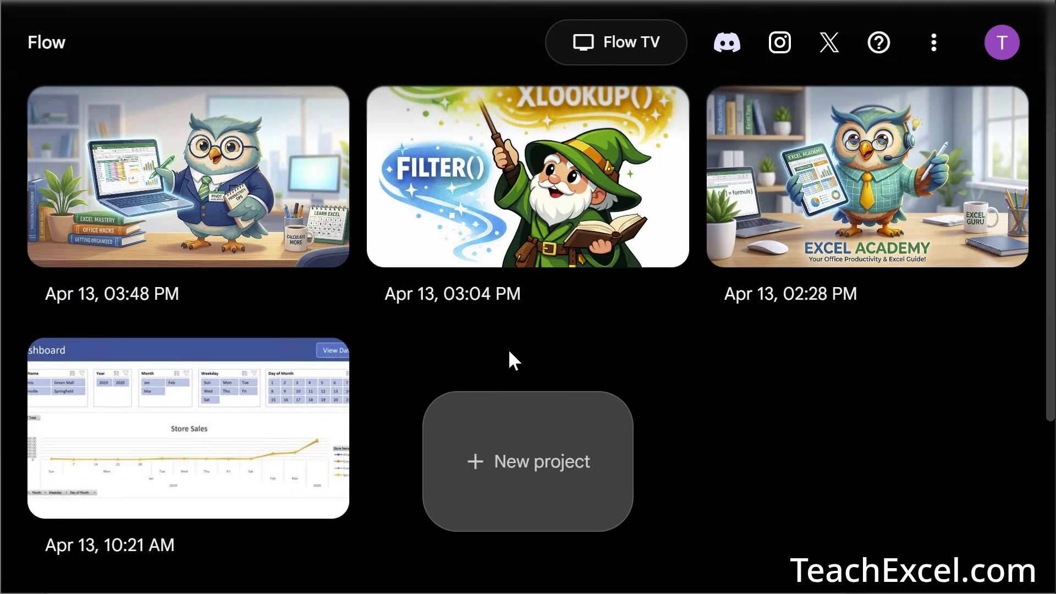
# - Create a new Flow project with video generation set to Ingredients instead of Frames
pyautogui.click(505, 465)
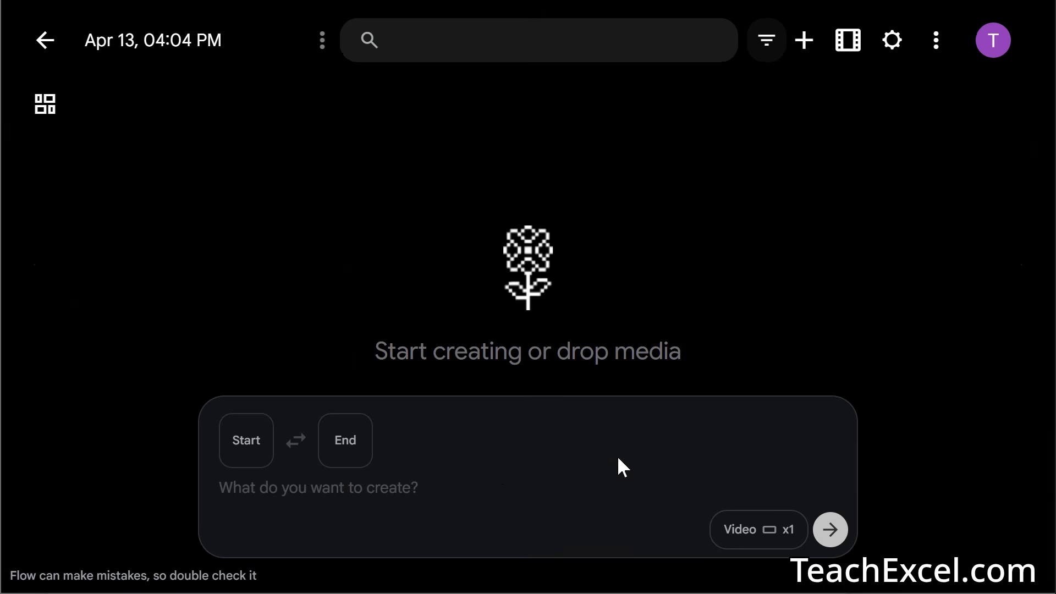
pyautogui.click(739, 531)
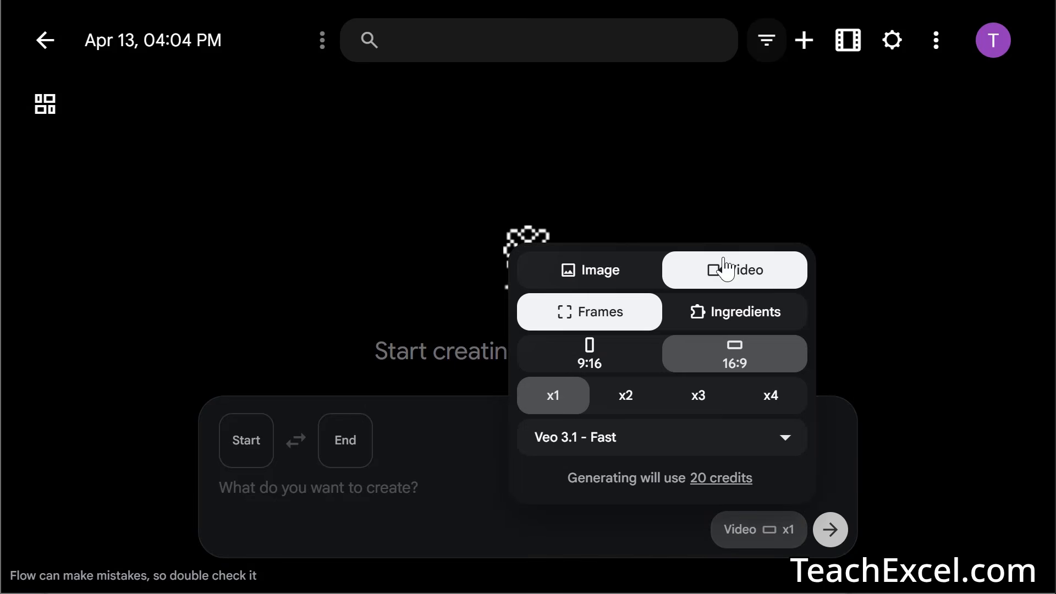
pyautogui.click(738, 329)
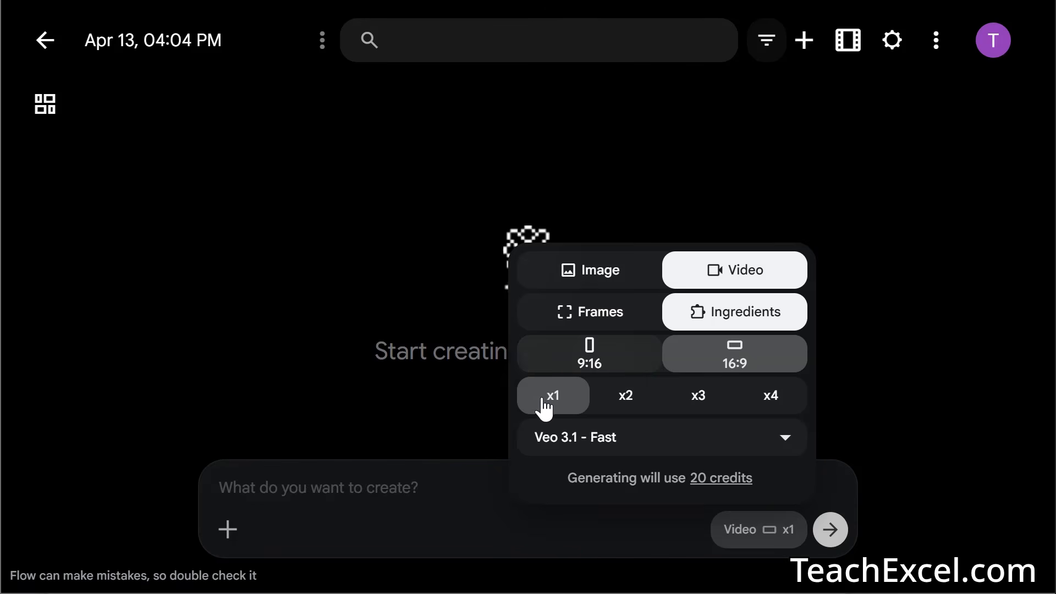
pyautogui.click(421, 487)
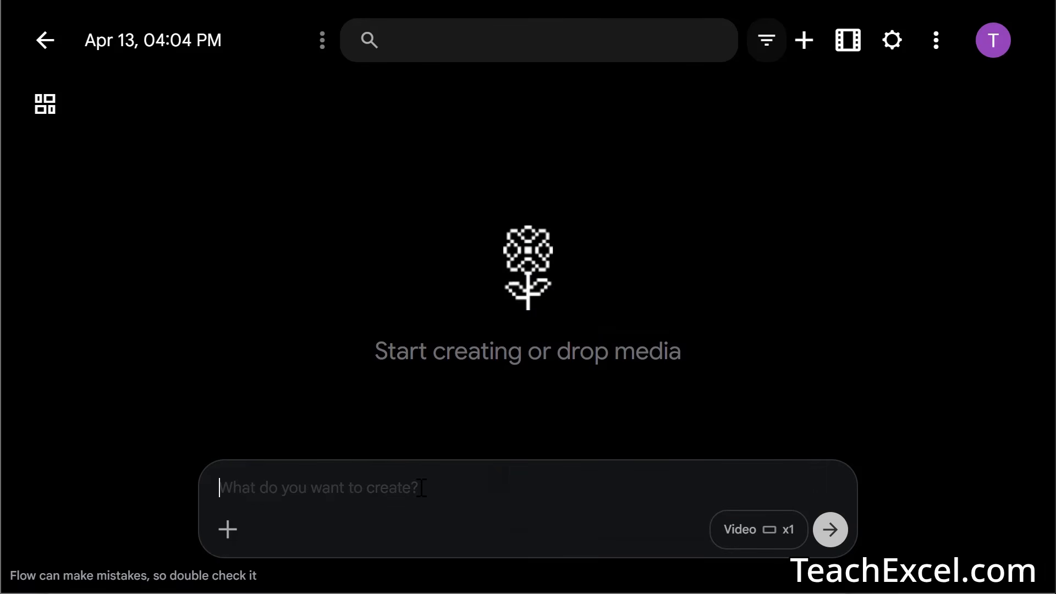
# - Generate a video from the wizard image with the prompt 'animate this cute wizard casting excel spells'
pyautogui.click(228, 530)
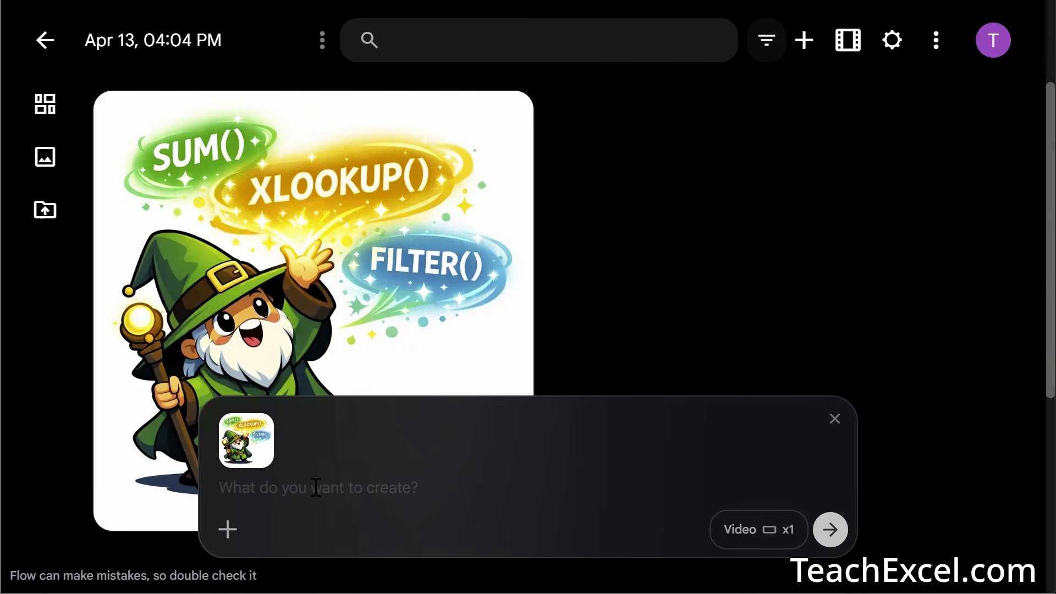
pyautogui.write('anim')
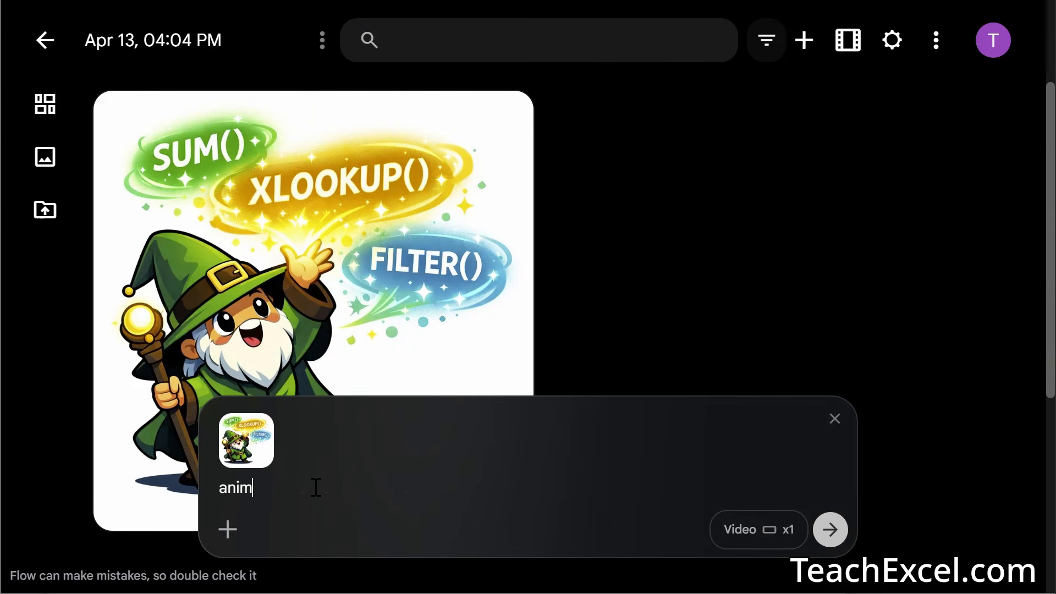
pyautogui.write('ate this cute wizard ')
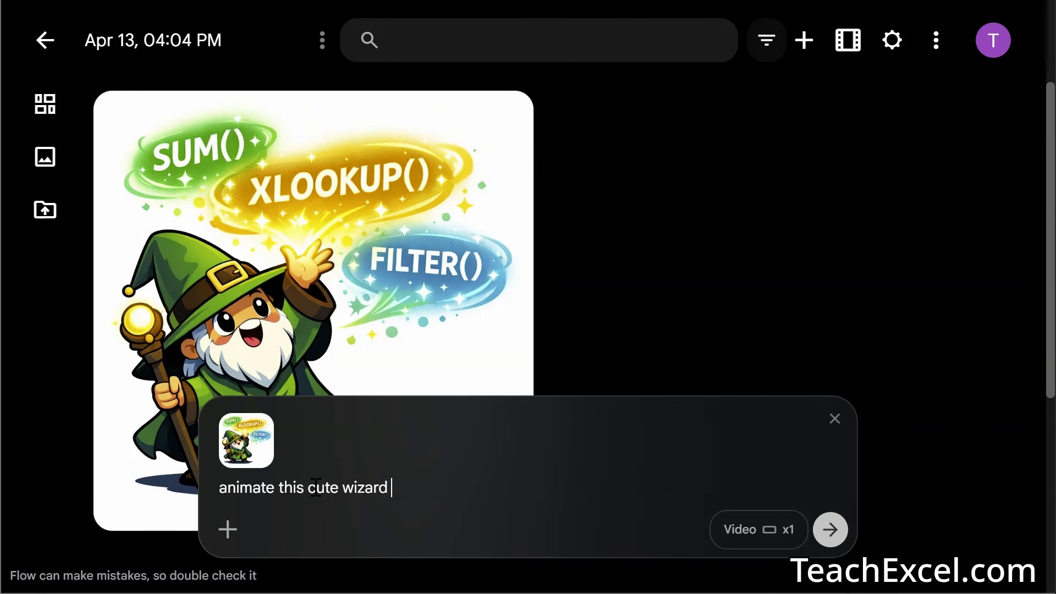
pyautogui.write('casting excel spell')
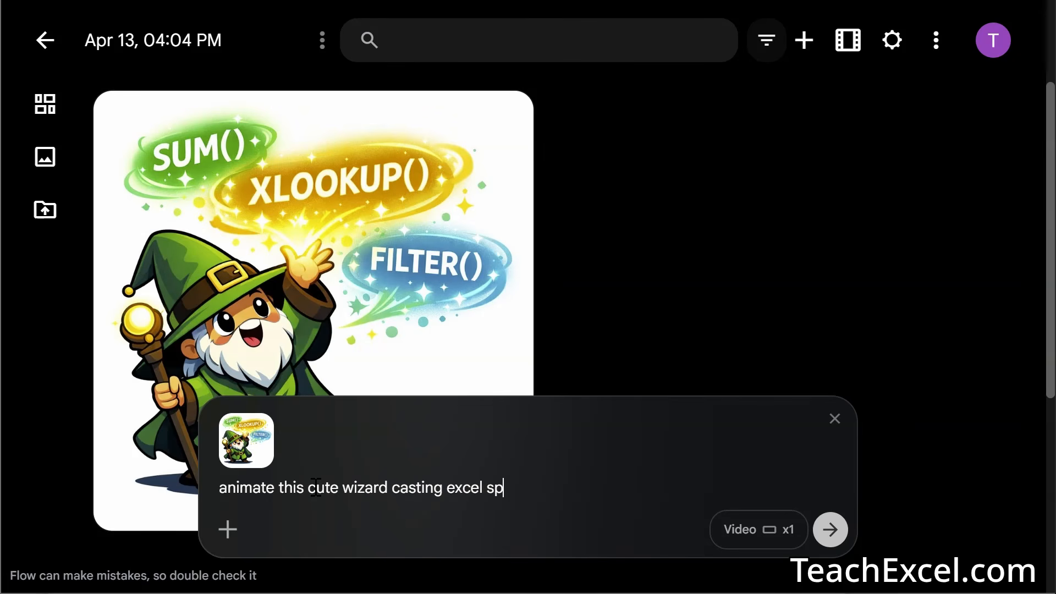
pyautogui.write('s')
pyautogui.moveTo(362, 253)
pyautogui.click(832, 530)
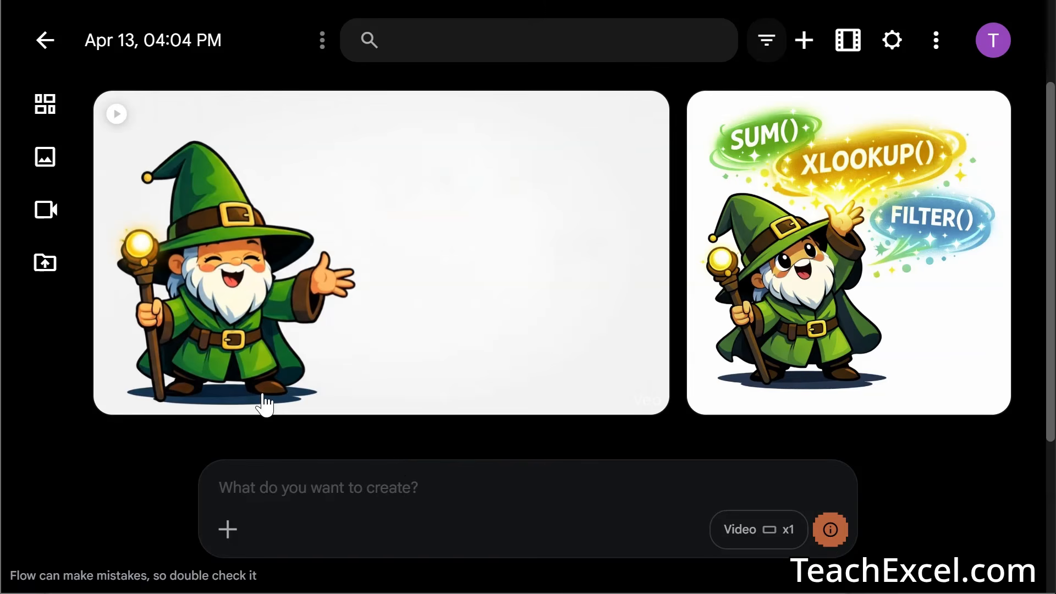
# - Preview the 'Animate wizard casting excel spells' video card and open it in the editor
pyautogui.moveTo(632, 242)
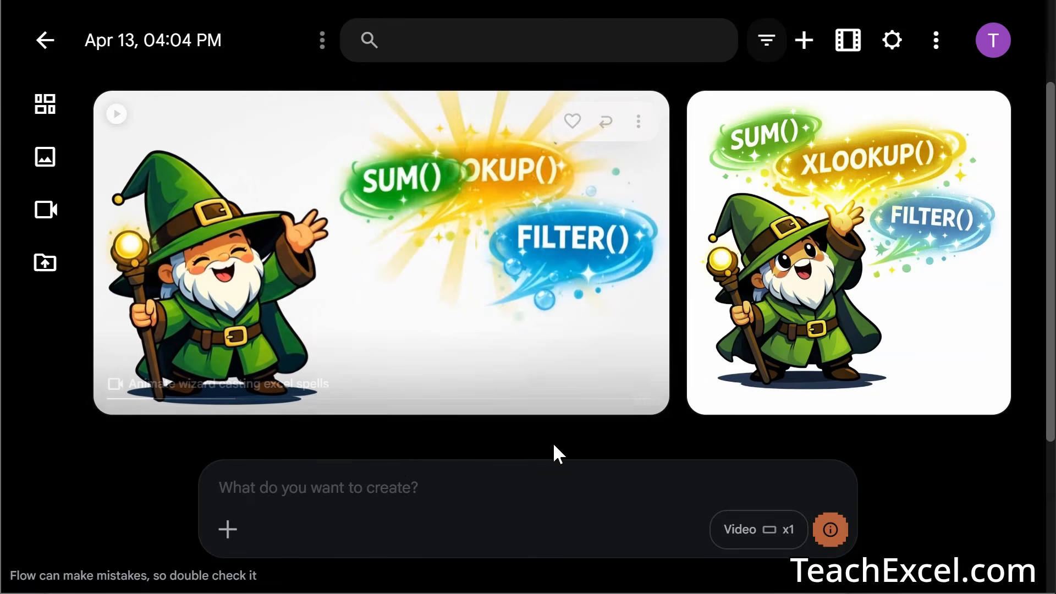
pyautogui.moveTo(778, 325)
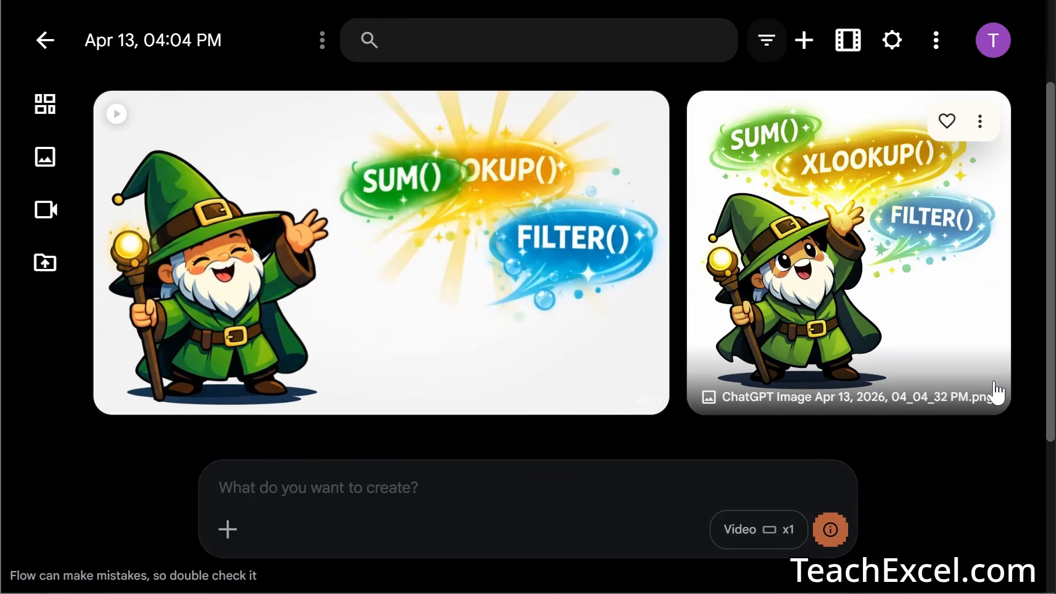
pyautogui.moveTo(158, 414)
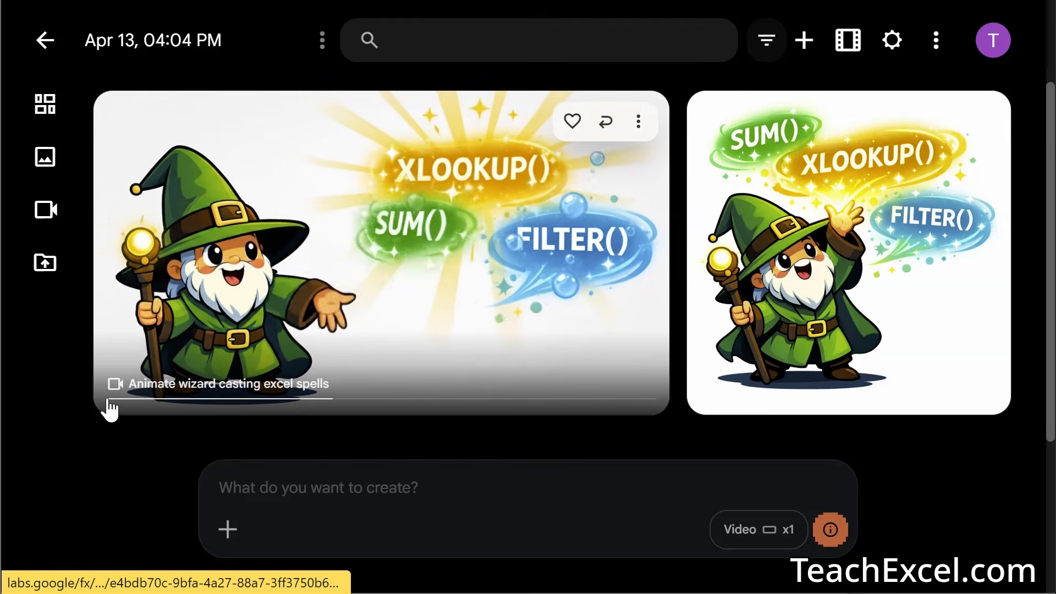
pyautogui.click(110, 410)
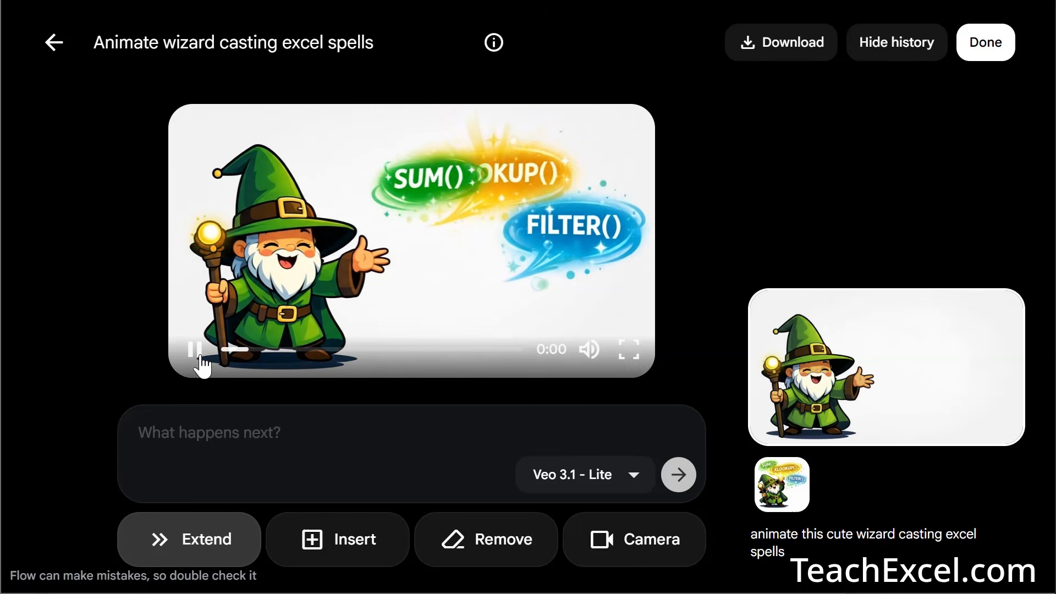
# - Rewind the wizard clip to 0:00, check the Veo 3.1 model list, then return to the project
pyautogui.click(232, 350)
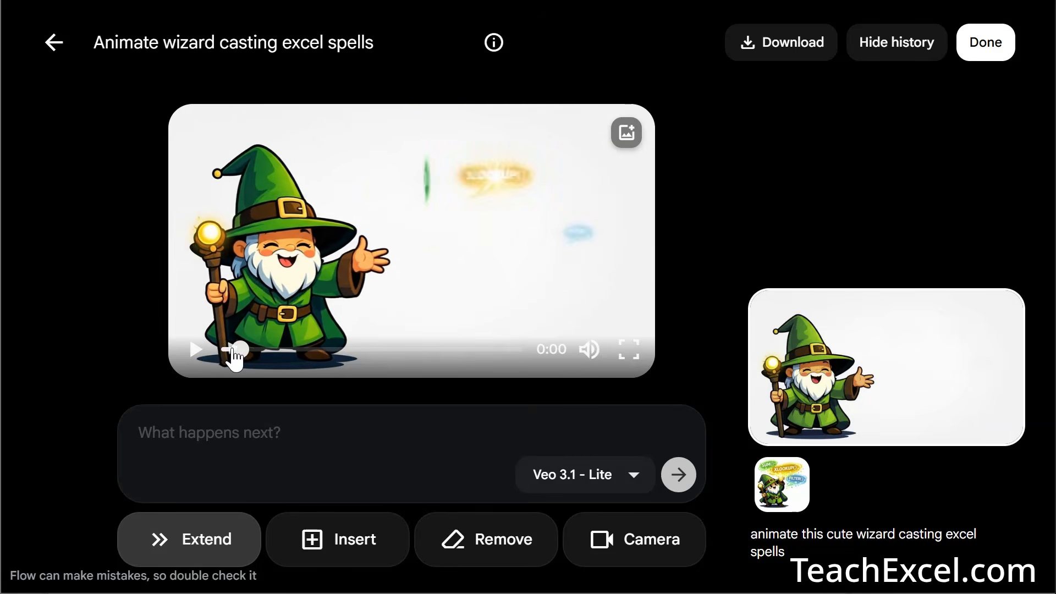
pyautogui.moveTo(233, 351); pyautogui.dragTo(210, 350)
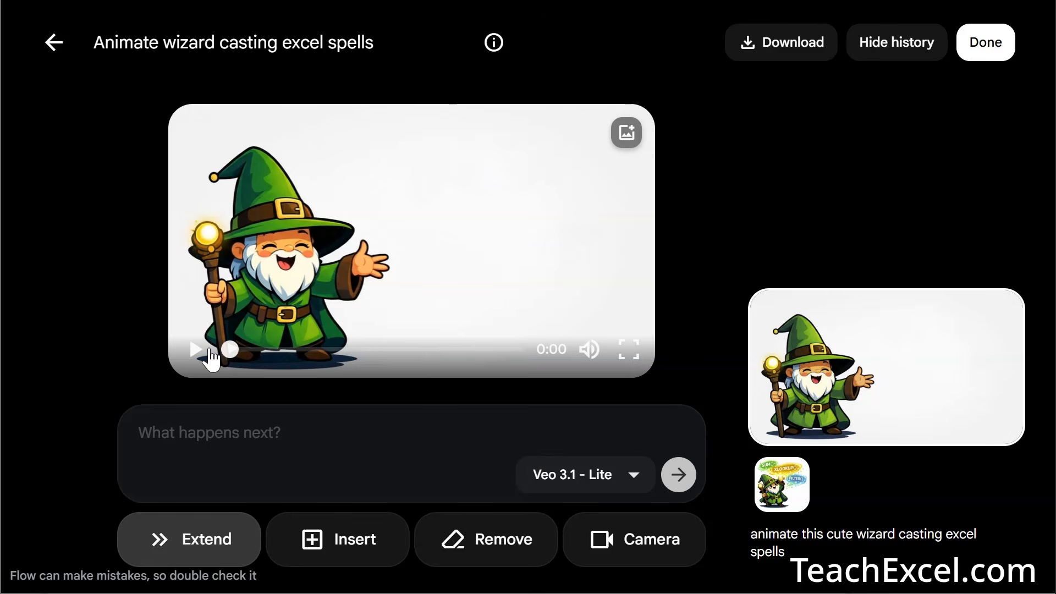
pyautogui.moveTo(612, 329)
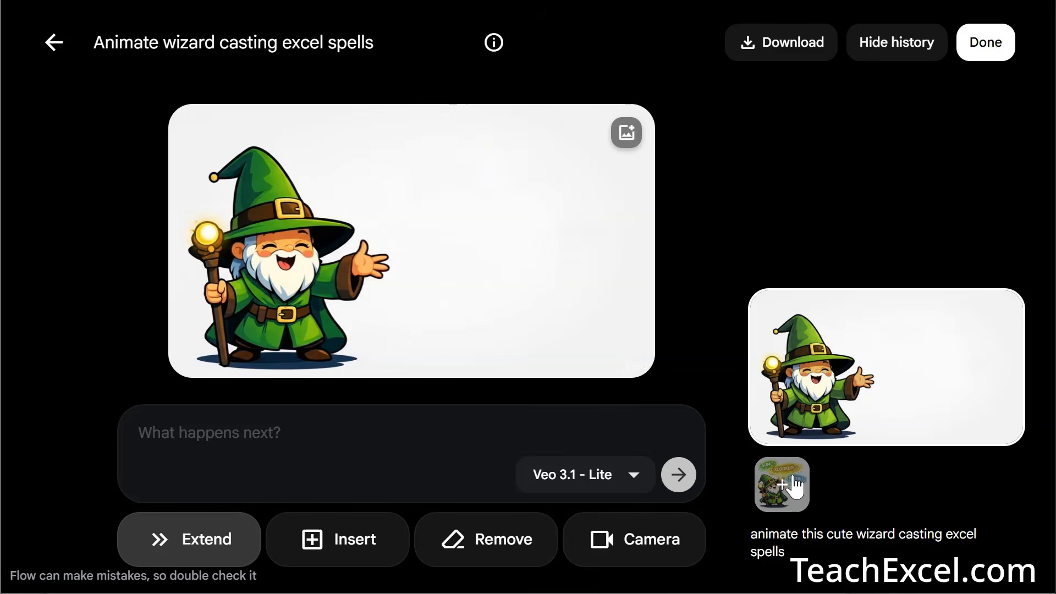
pyautogui.moveTo(796, 492)
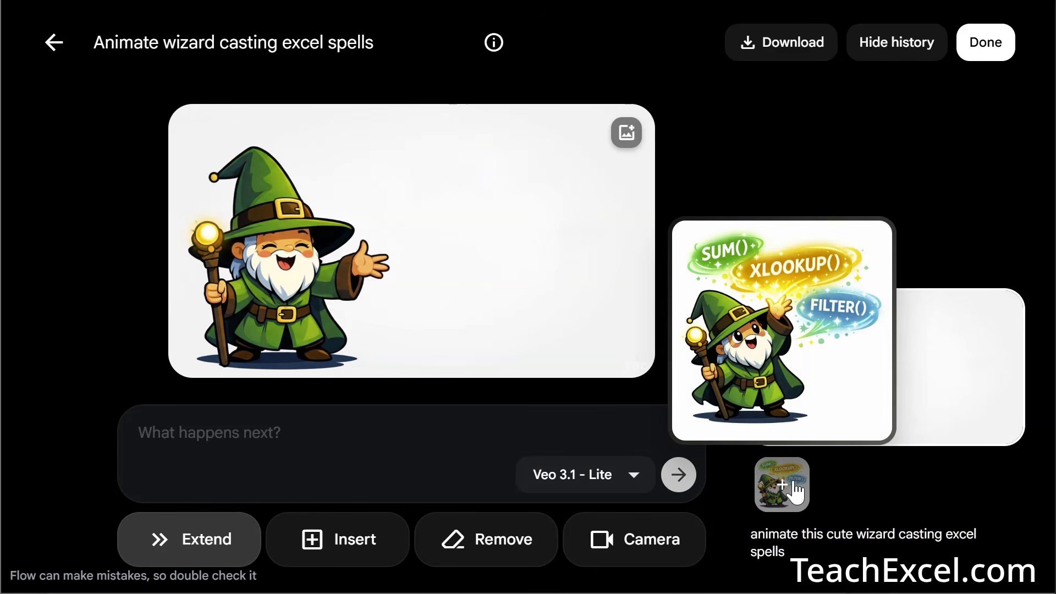
pyautogui.click(597, 479)
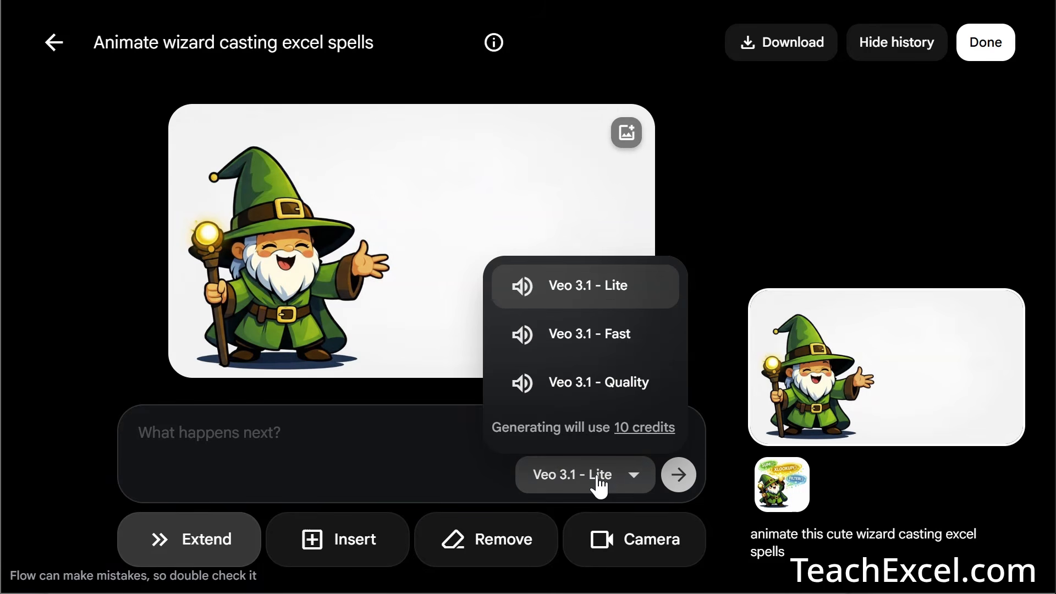
pyautogui.click(54, 44)
pyautogui.click(55, 48)
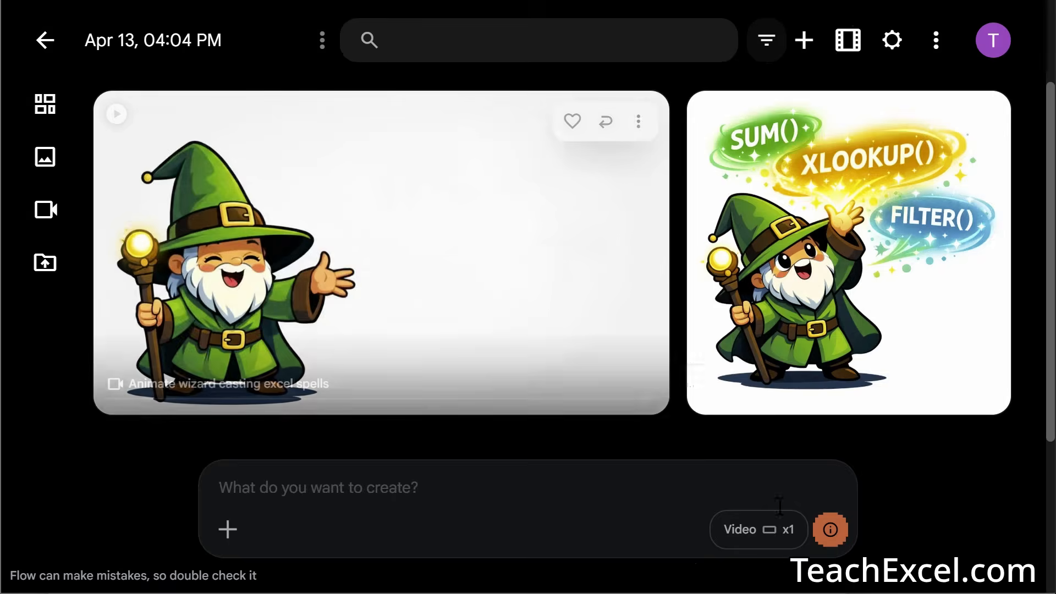
pyautogui.click(744, 529)
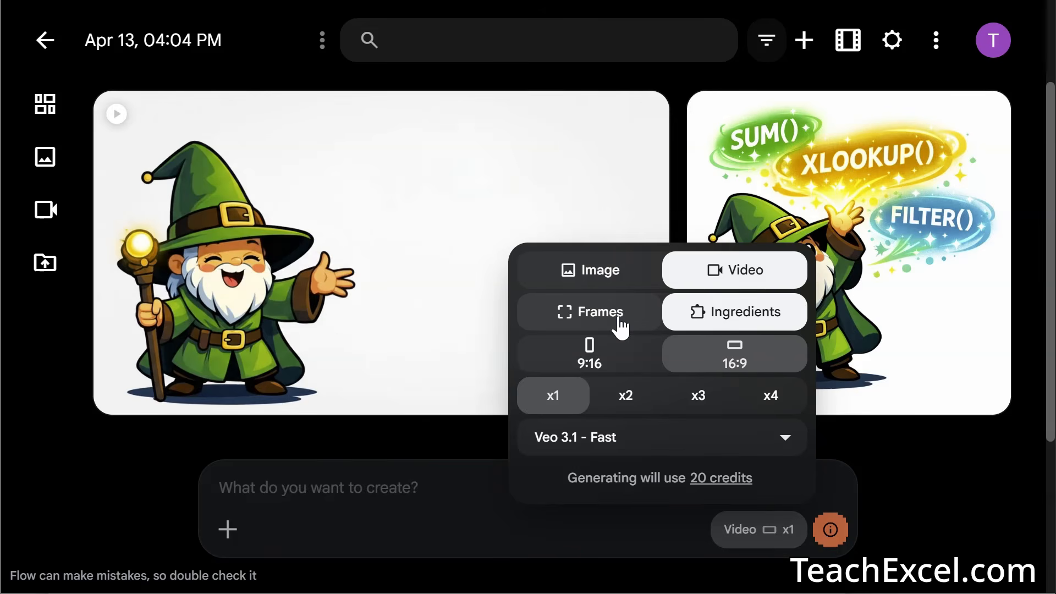
pyautogui.click(437, 507)
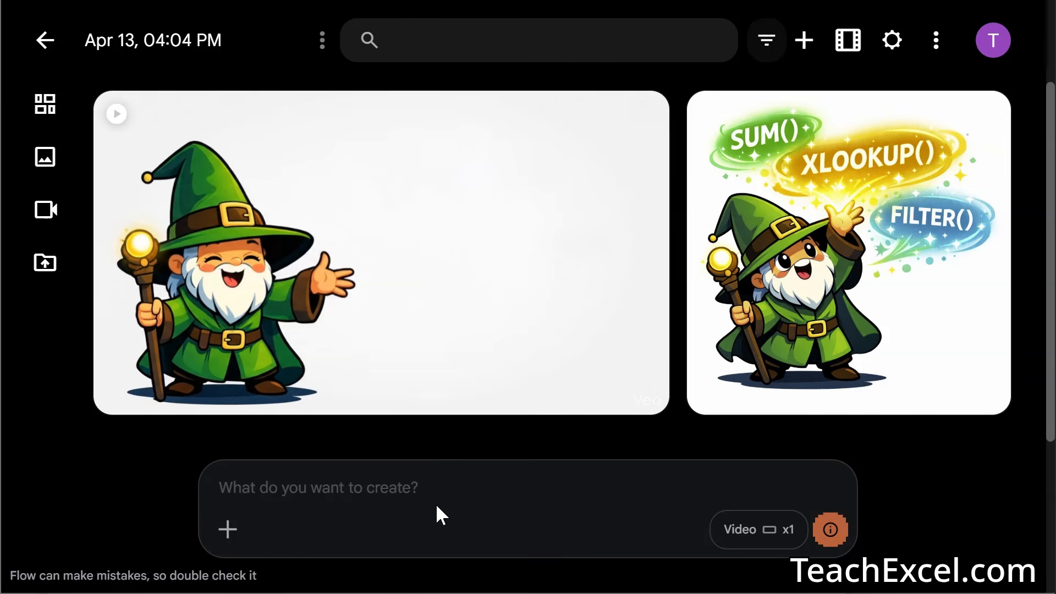